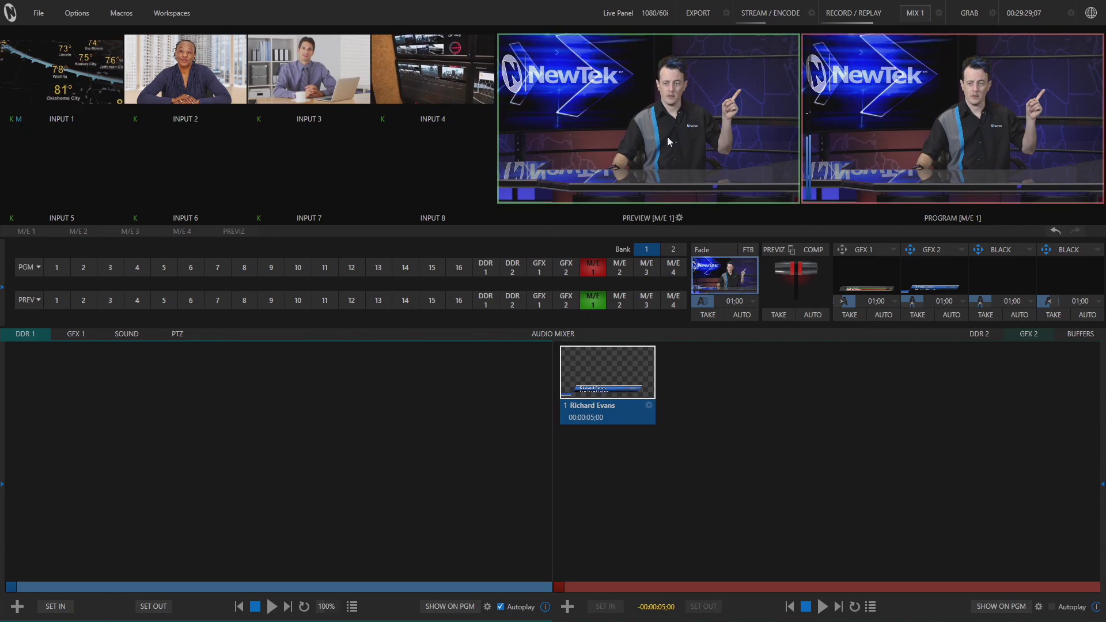
Step: Open the TriCaster's web page to get its address, and load 10.28.3.41 in the Chrome browser of the other computer
click(1092, 13)
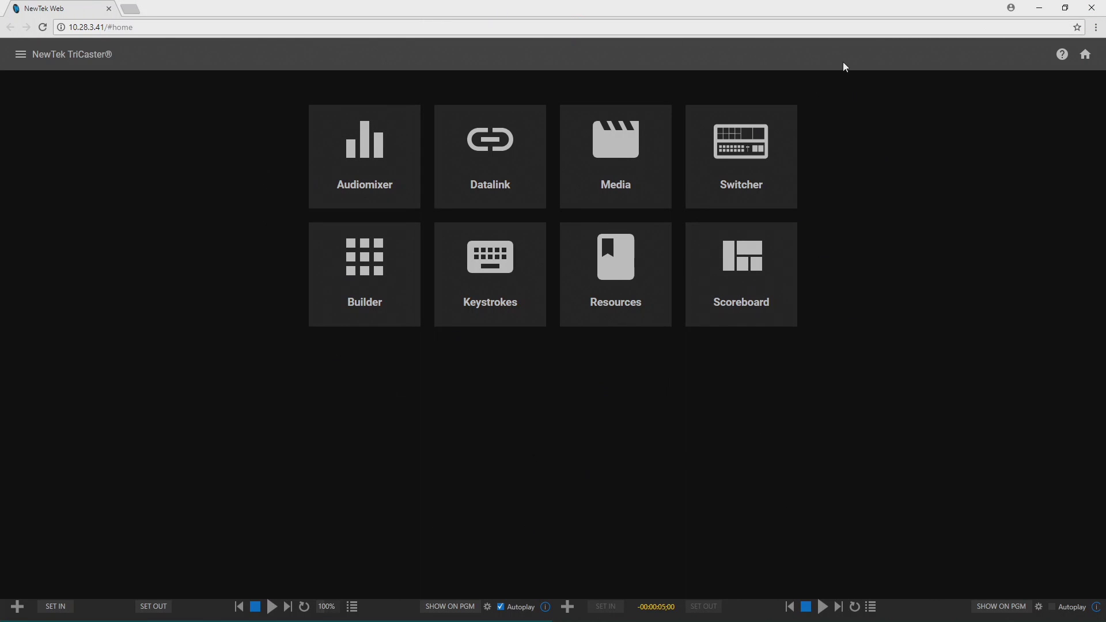
click(73, 27)
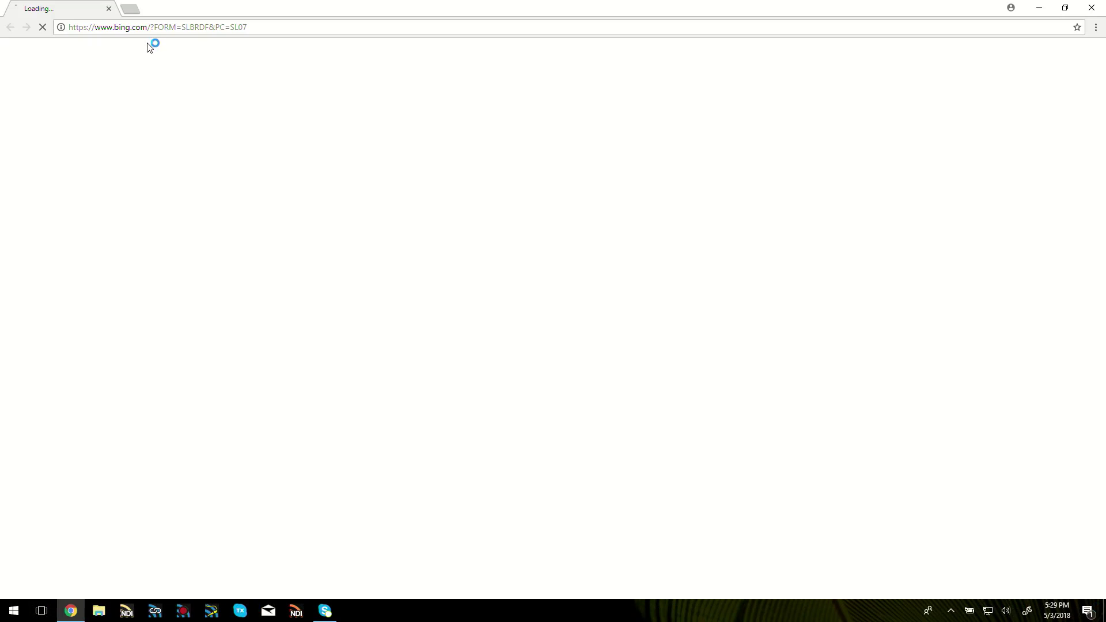
click(171, 30)
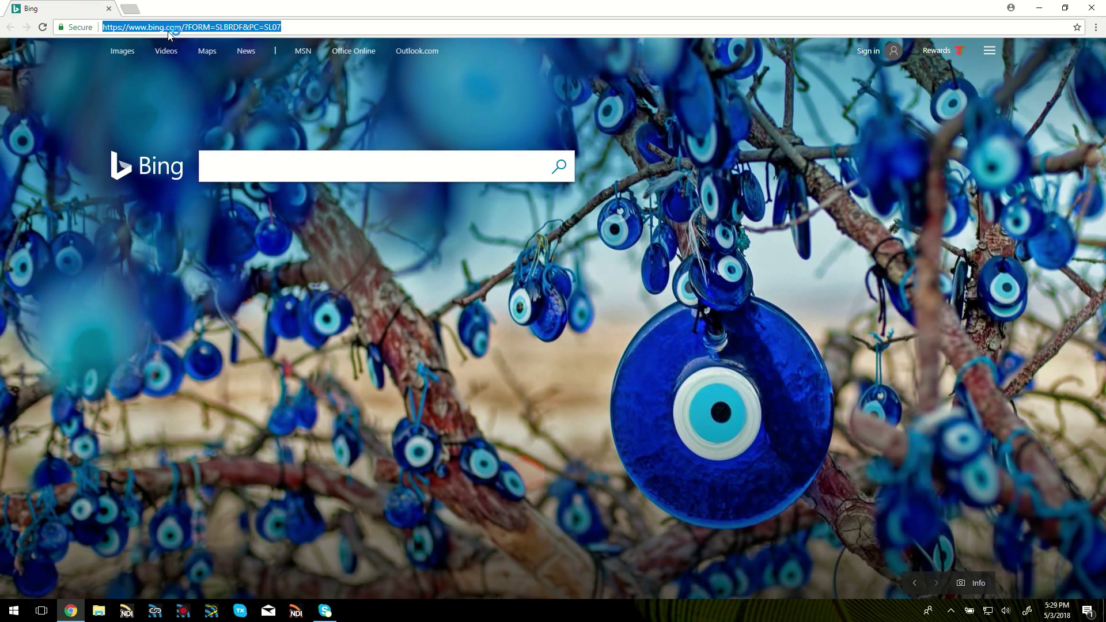
text(10.28.3.41)
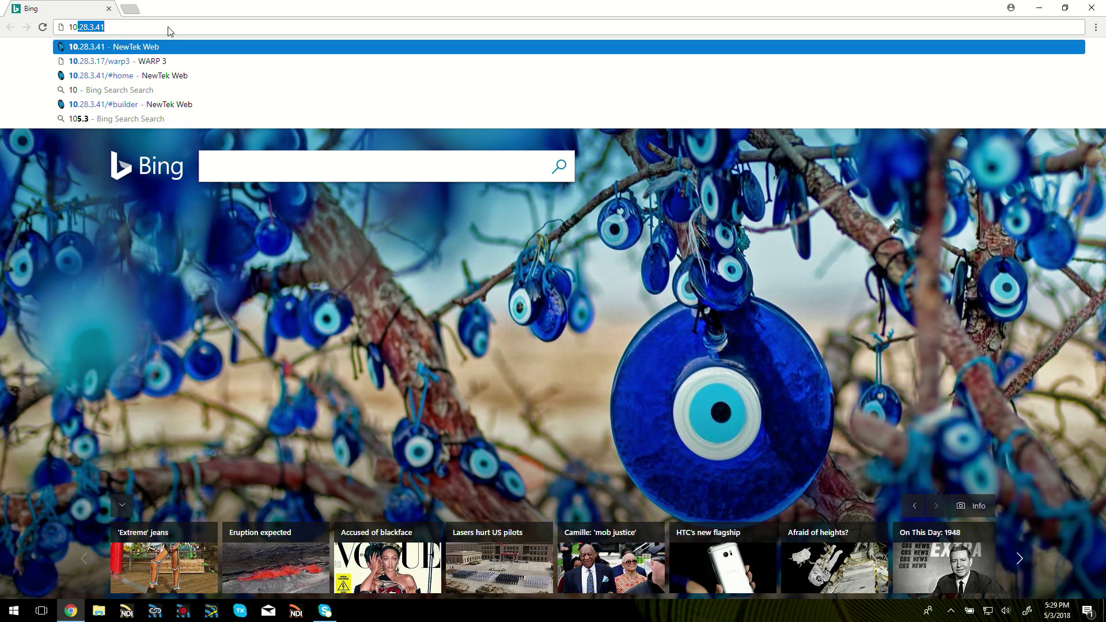
key(Return)
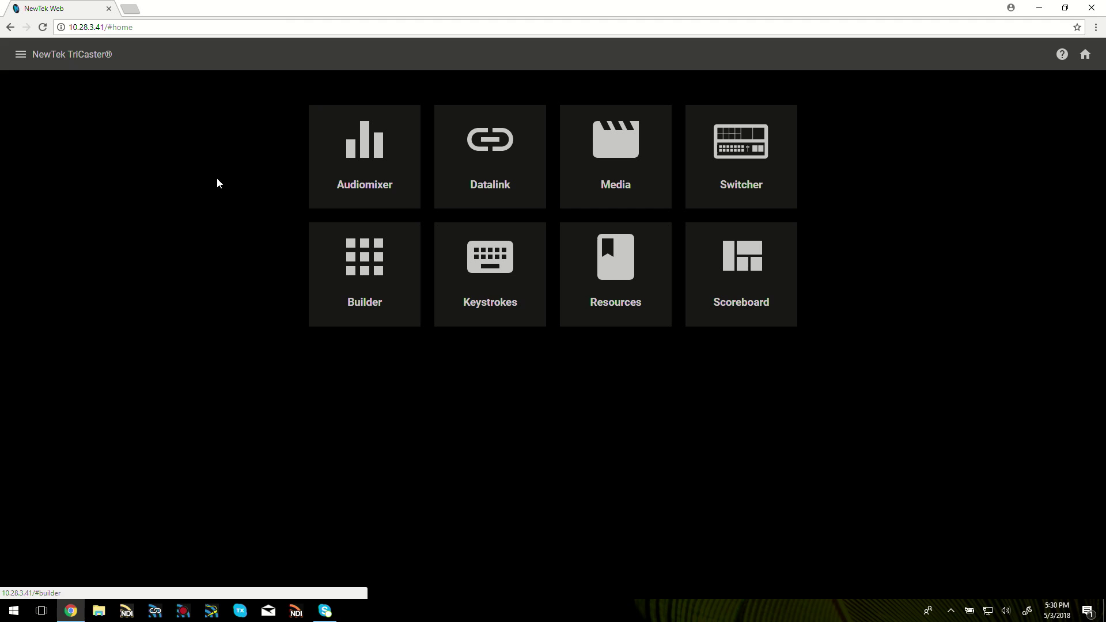
Step: Open the Audiomixer, pull the Input 8 and Input 7 faders down, and return them to 0 dB
click(21, 55)
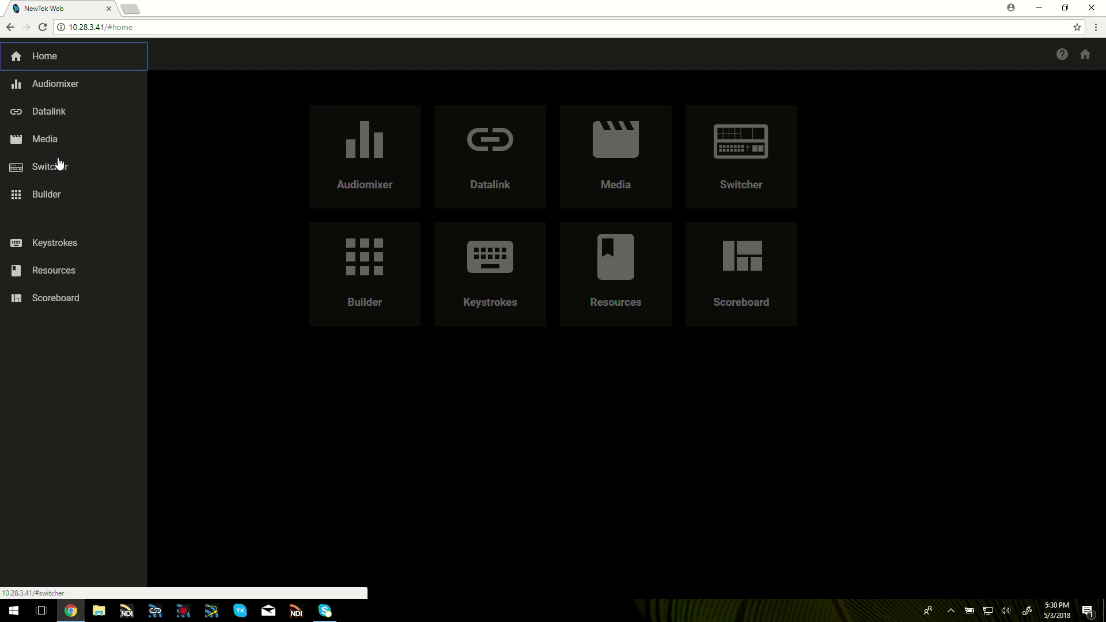
click(203, 151)
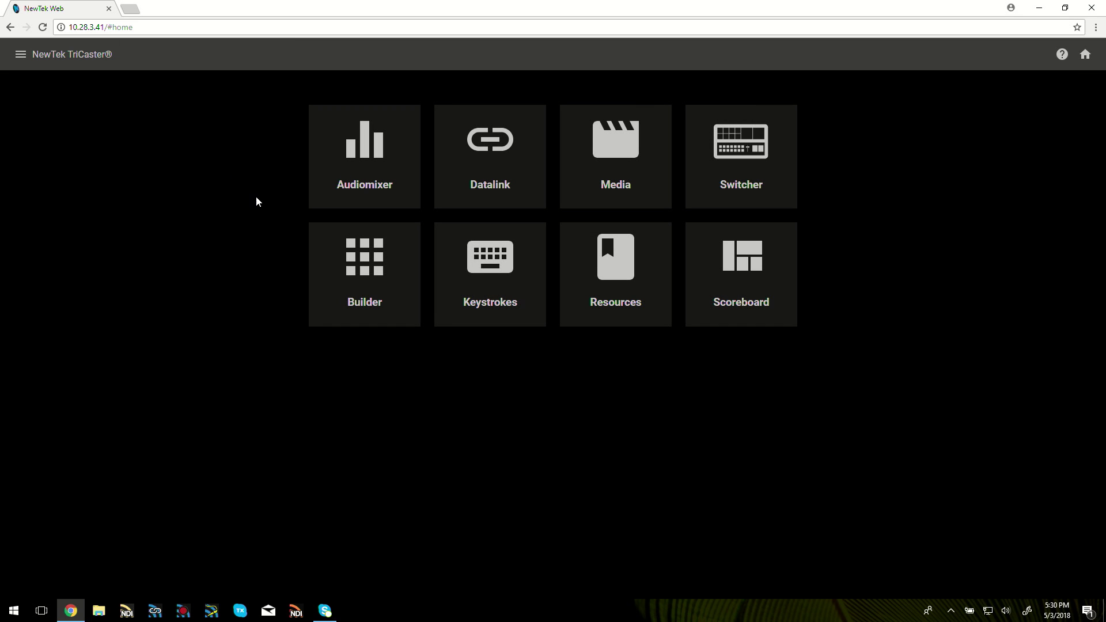
click(367, 161)
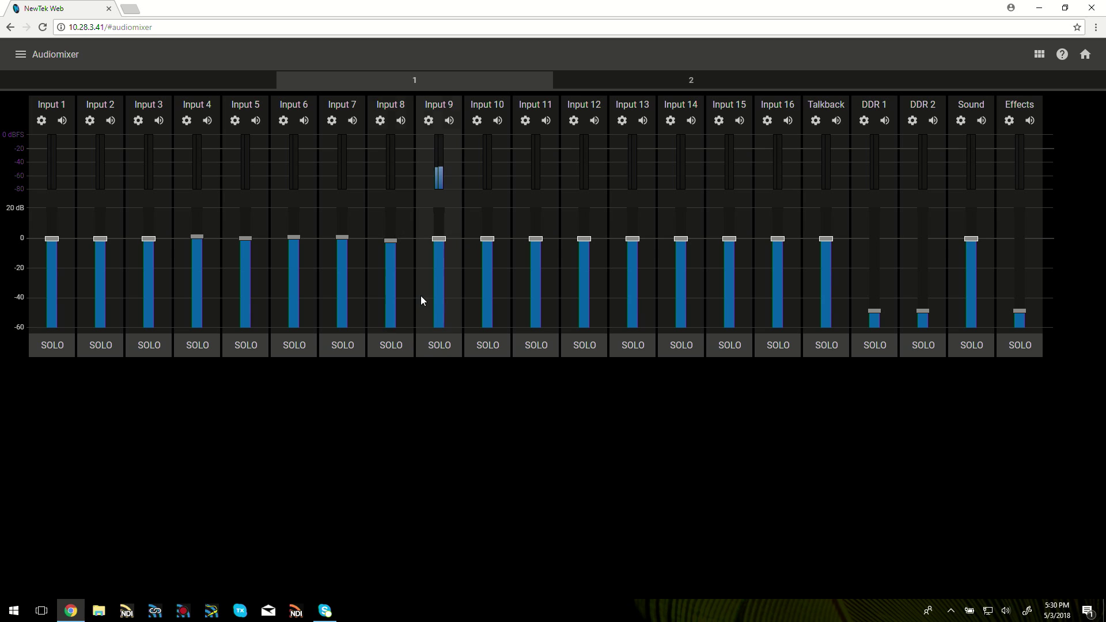
drag(390, 242, 392, 326)
drag(344, 237, 348, 361)
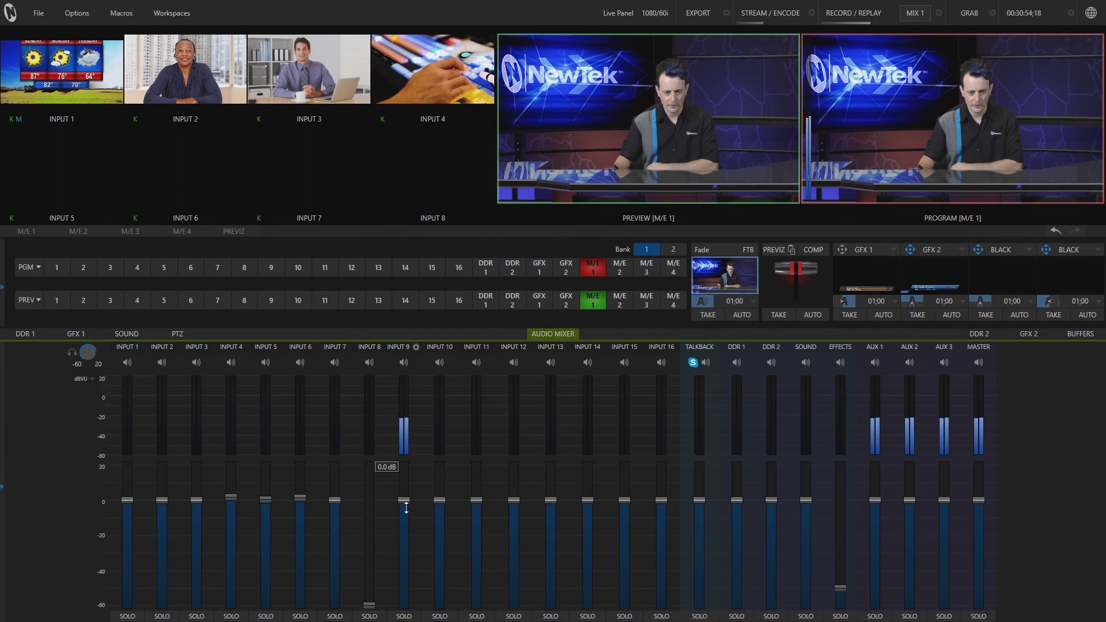
click(370, 500)
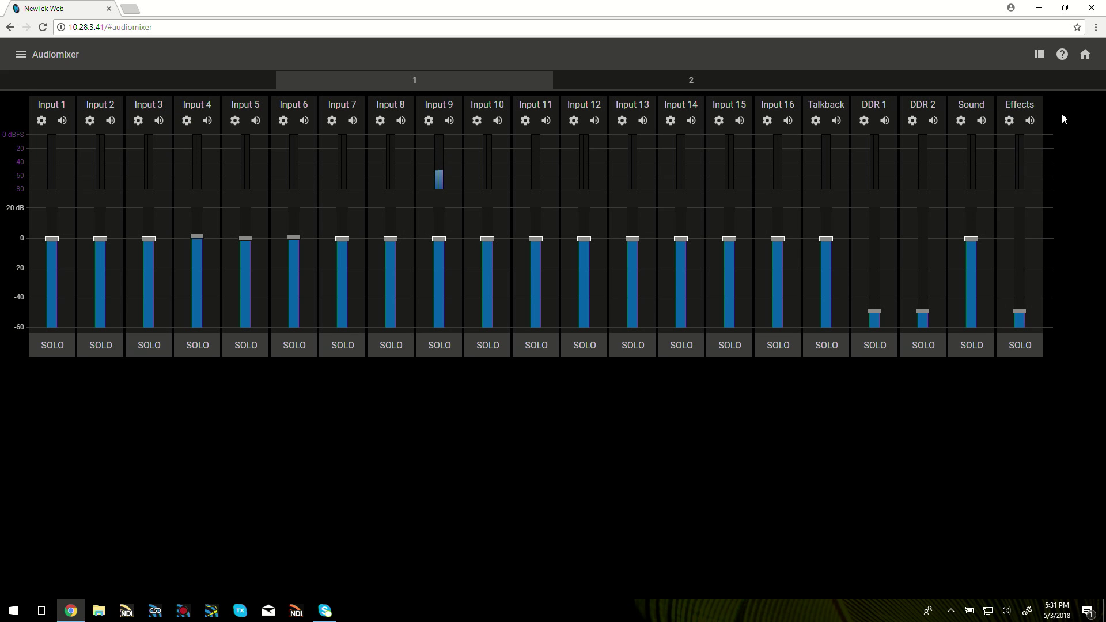
Step: Check the AUX and Master channels on the Audiomixer's second page, and open the Datalink page
click(680, 85)
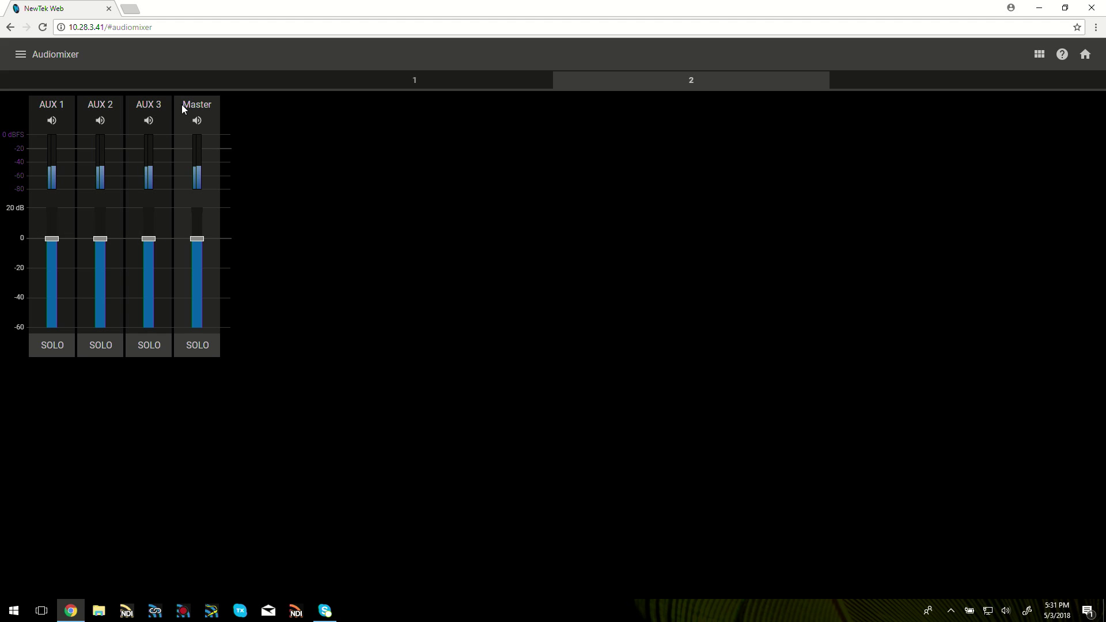
click(465, 81)
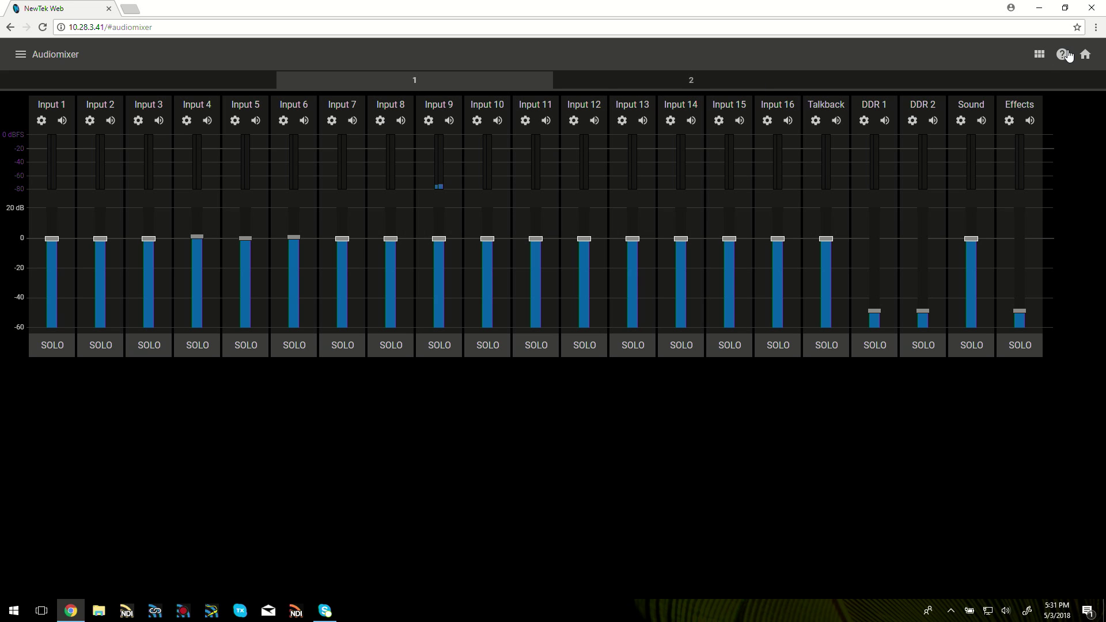
click(1092, 55)
click(527, 193)
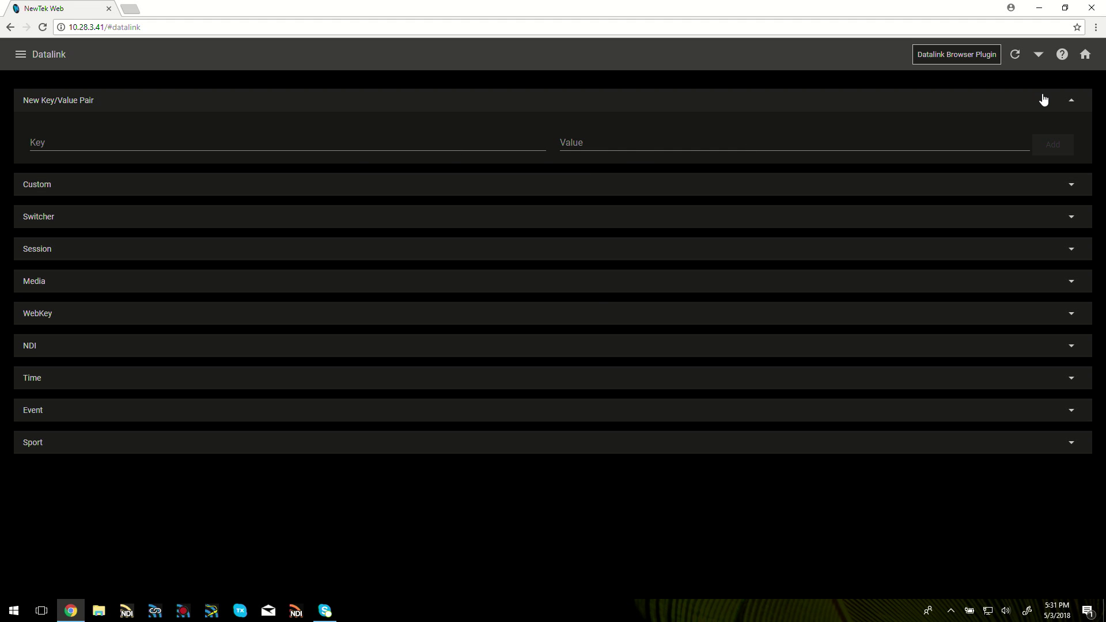
Step: Open the Media page and look through the DDR 1, DDR 2 and Sound players
click(1086, 58)
click(626, 175)
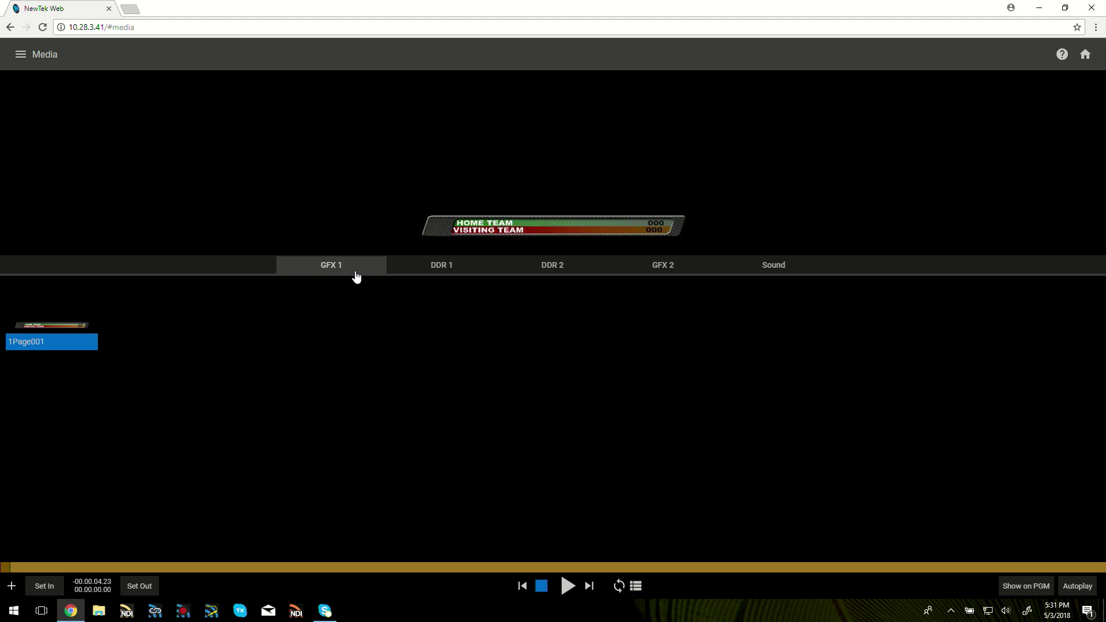
click(450, 269)
click(550, 269)
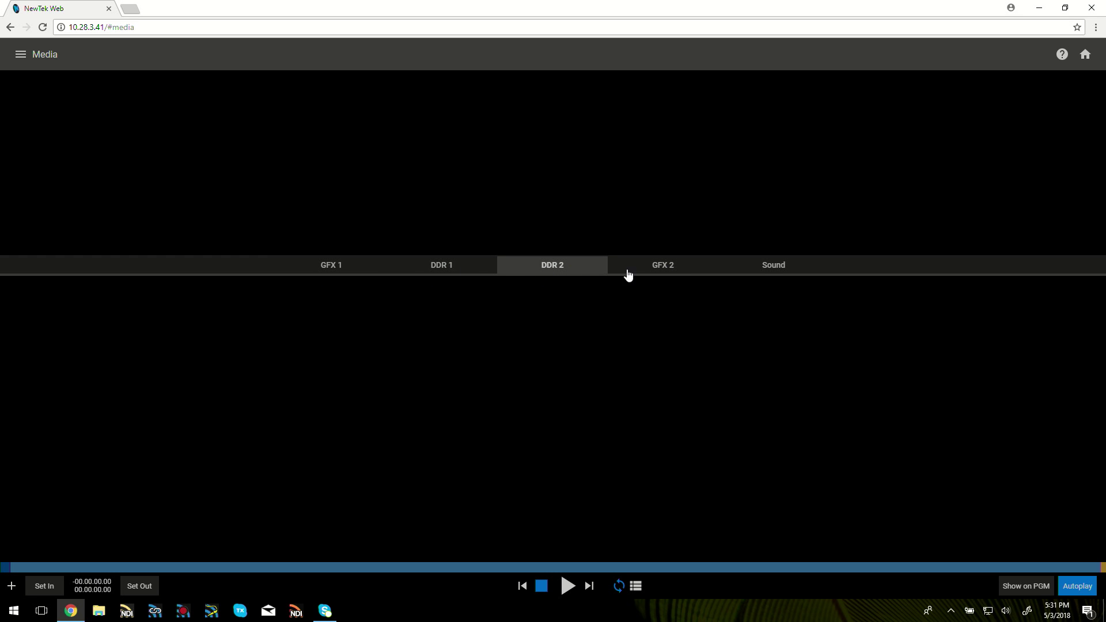
click(792, 273)
Step: Add the Balloon, Bumper Cars, Fountain and Lion clips to the DDR 1 playlist
click(449, 276)
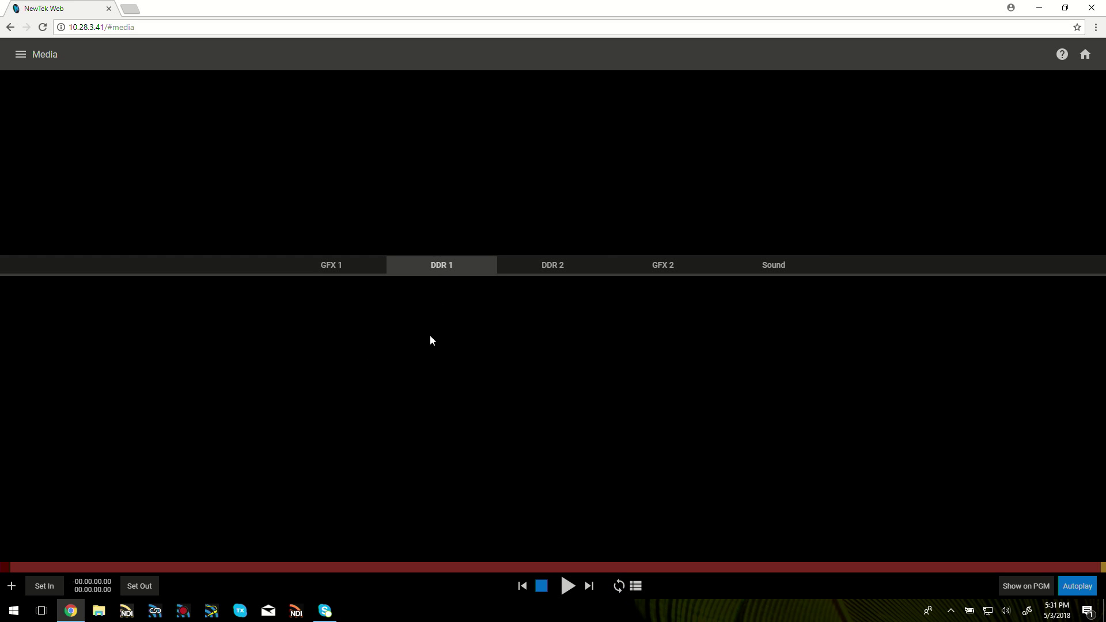
click(127, 341)
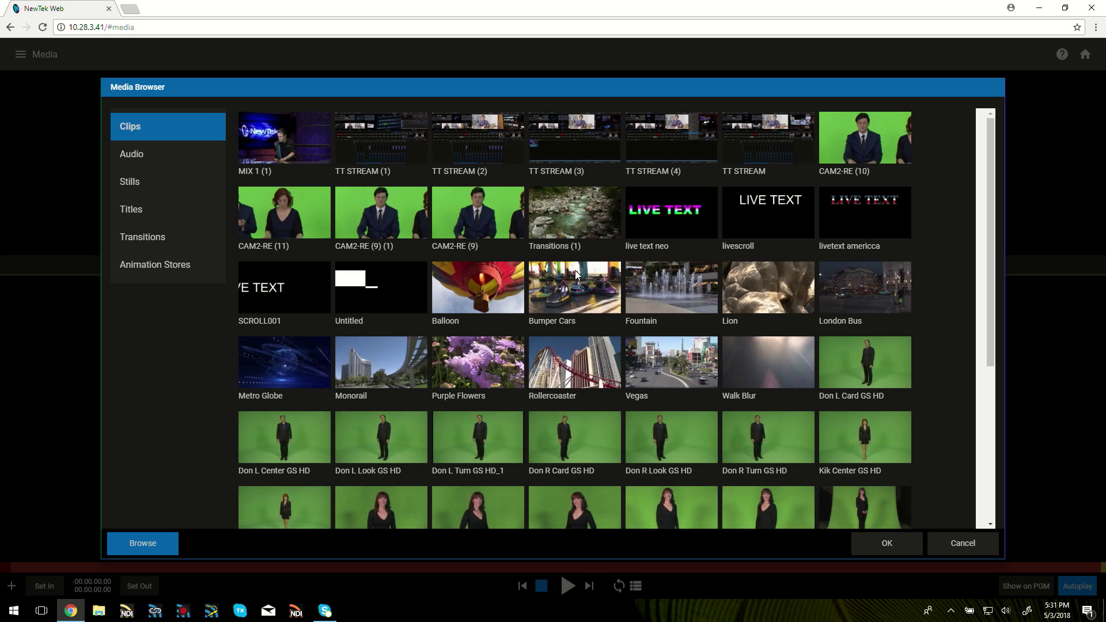
click(480, 300)
click(886, 544)
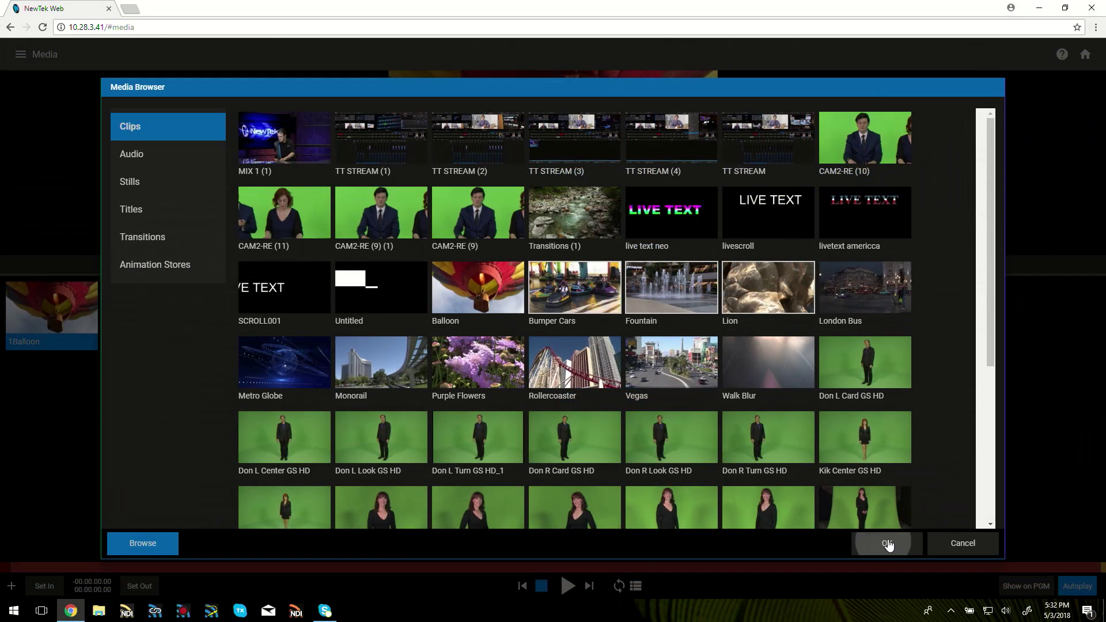
click(880, 543)
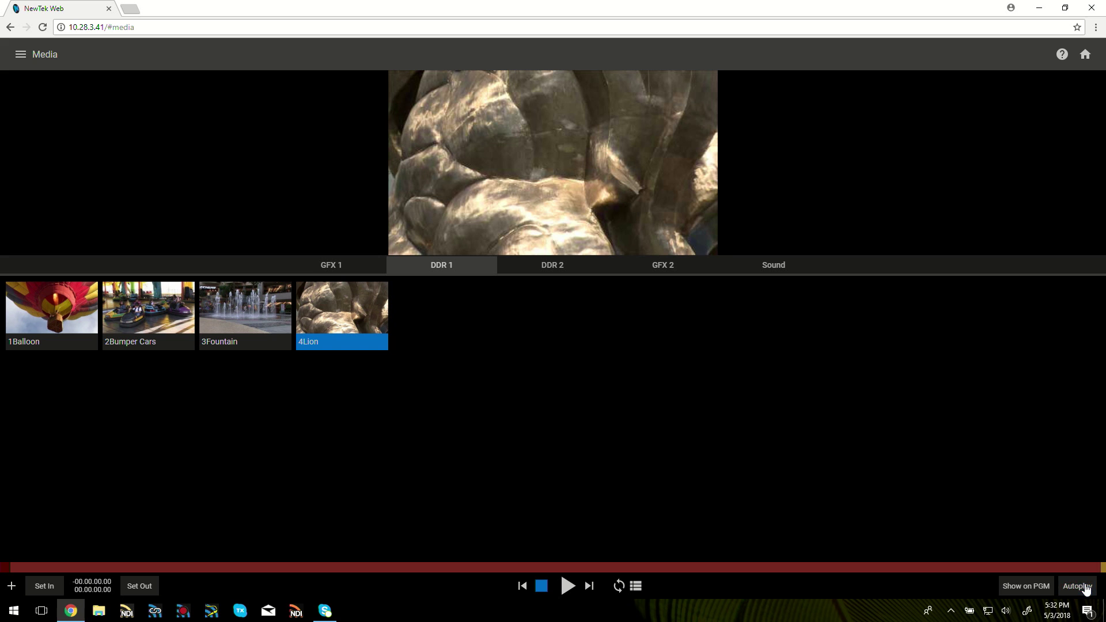
Step: Skip forward through the DDR 1 playlist to the Fountain clip and start playback
click(594, 588)
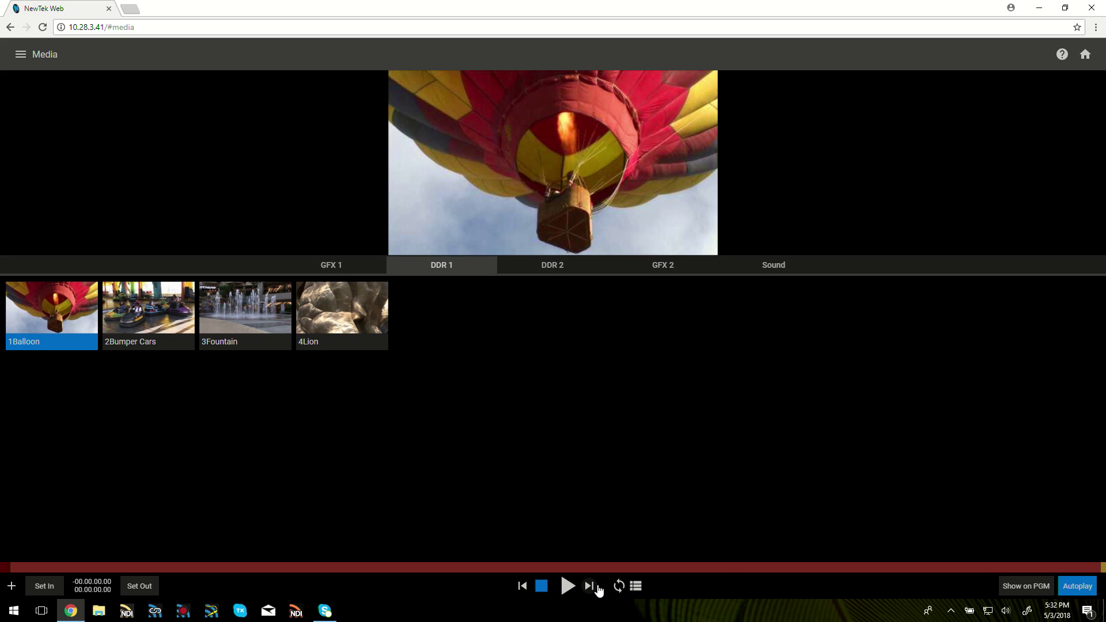
click(593, 588)
click(594, 588)
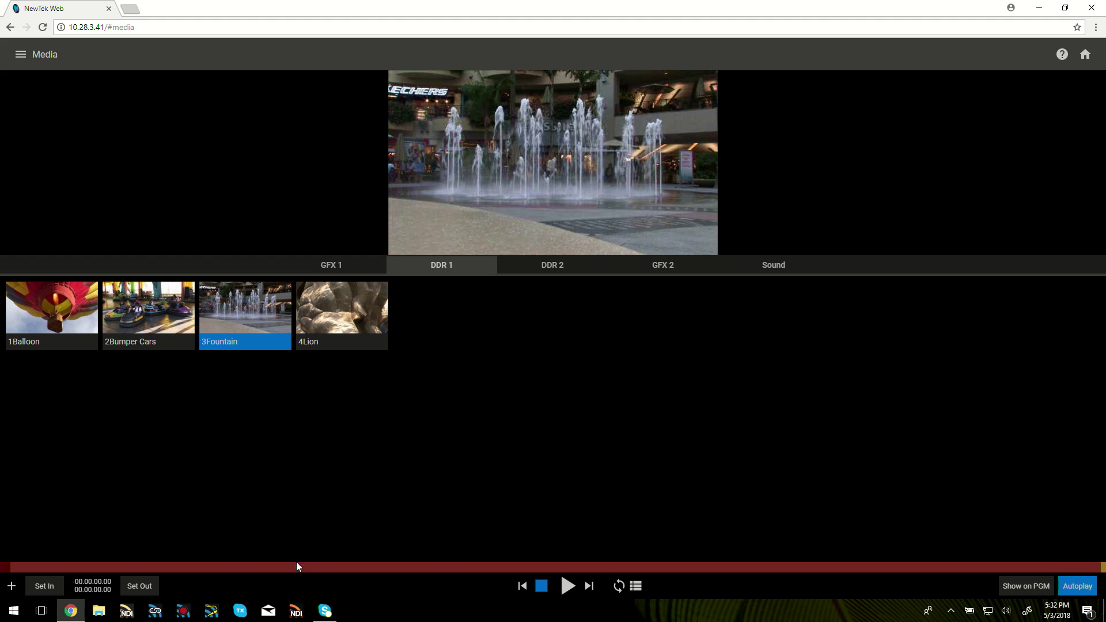
click(566, 586)
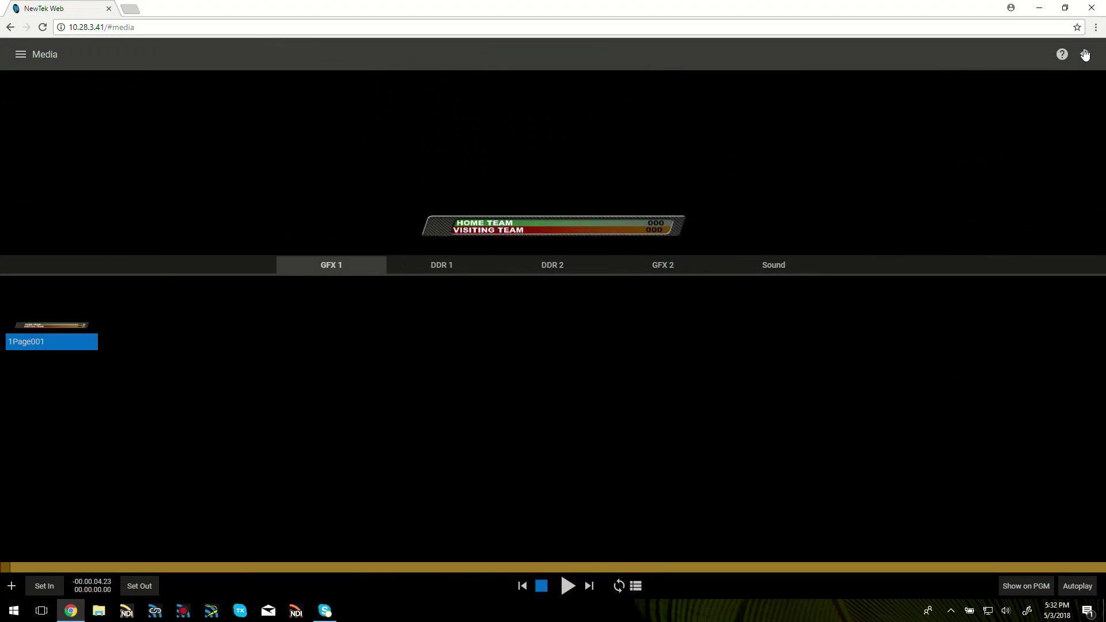
Step: Open the Switcher page and switch the program output through Inputs 1 to 4, ending on M/E 1
click(1085, 54)
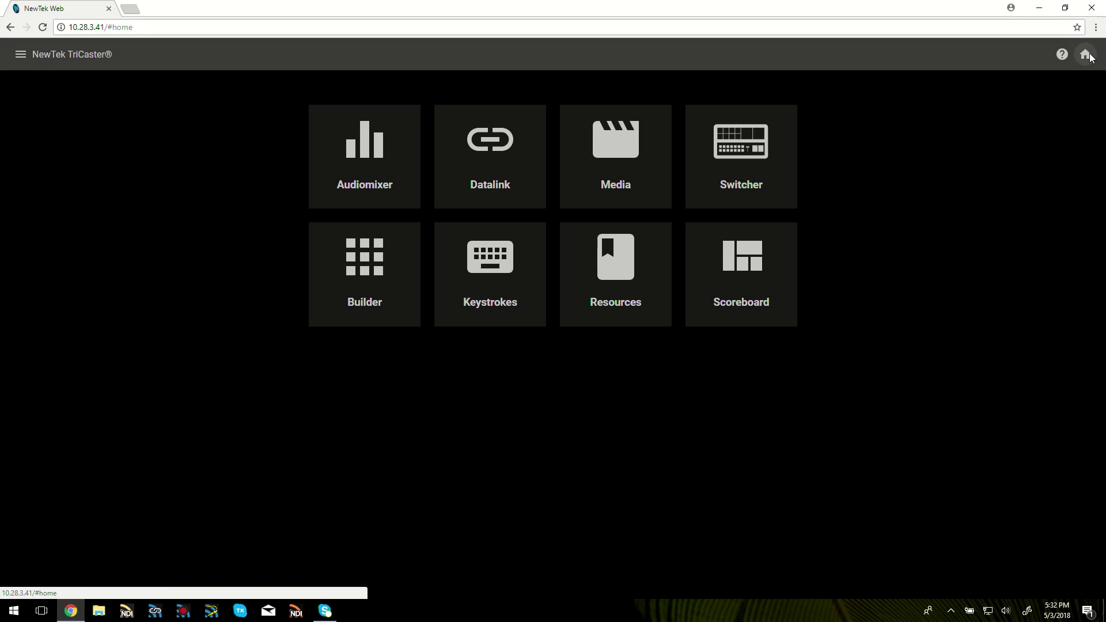
click(733, 165)
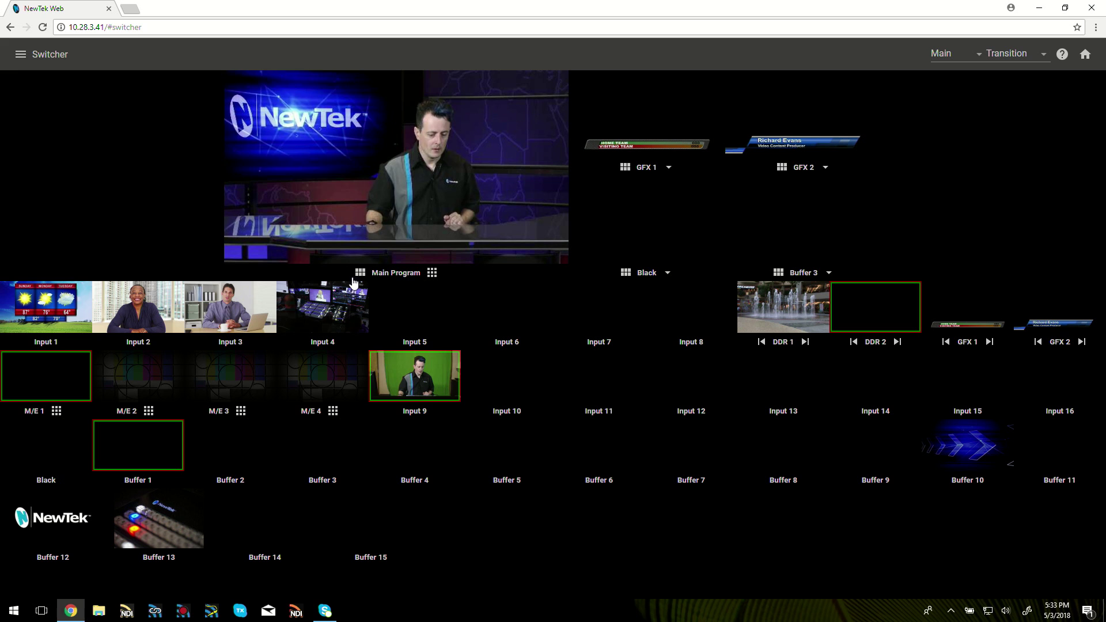
click(65, 301)
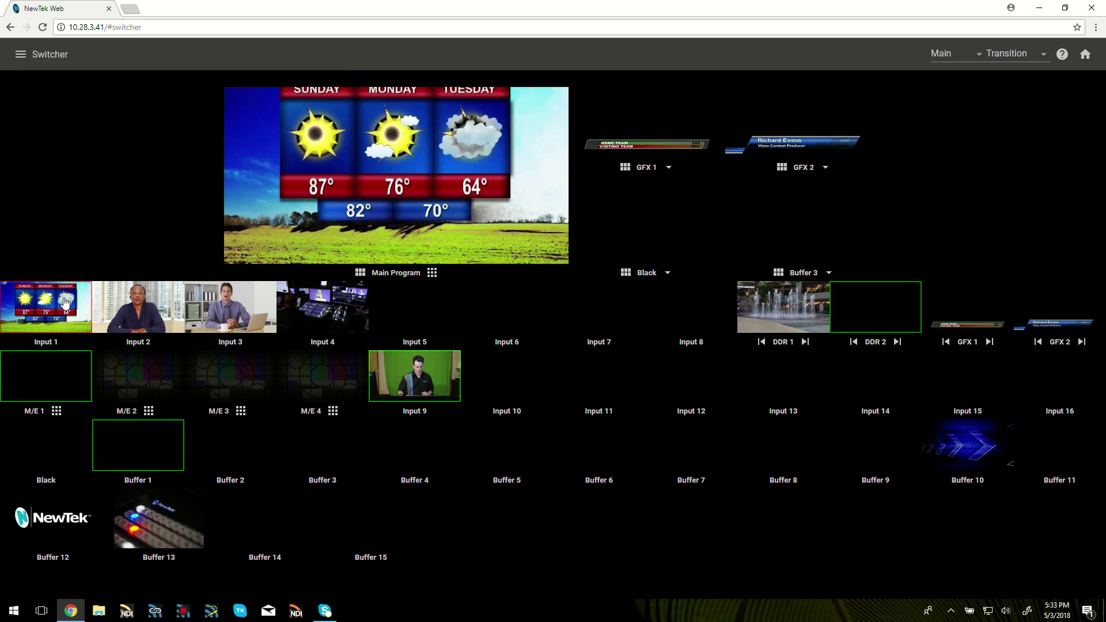
click(119, 306)
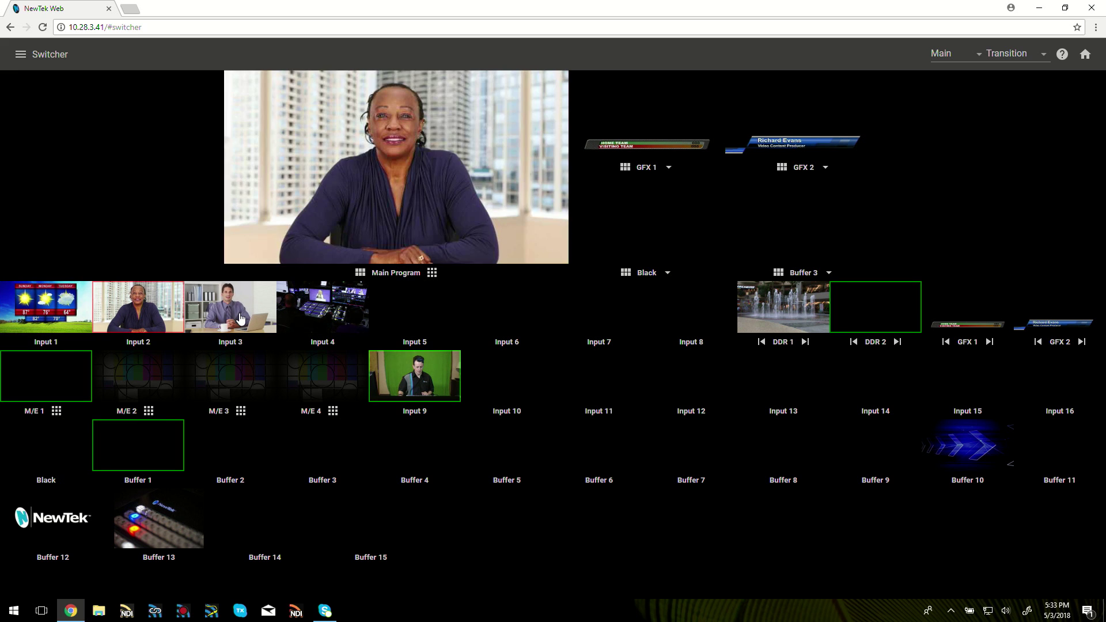
click(241, 319)
click(316, 326)
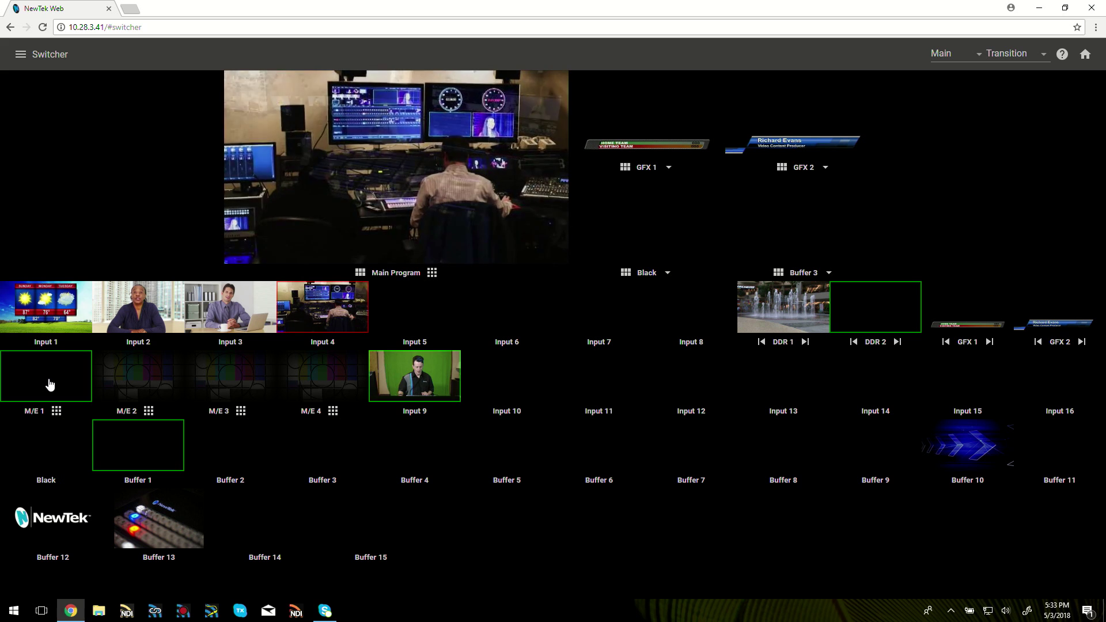
click(53, 385)
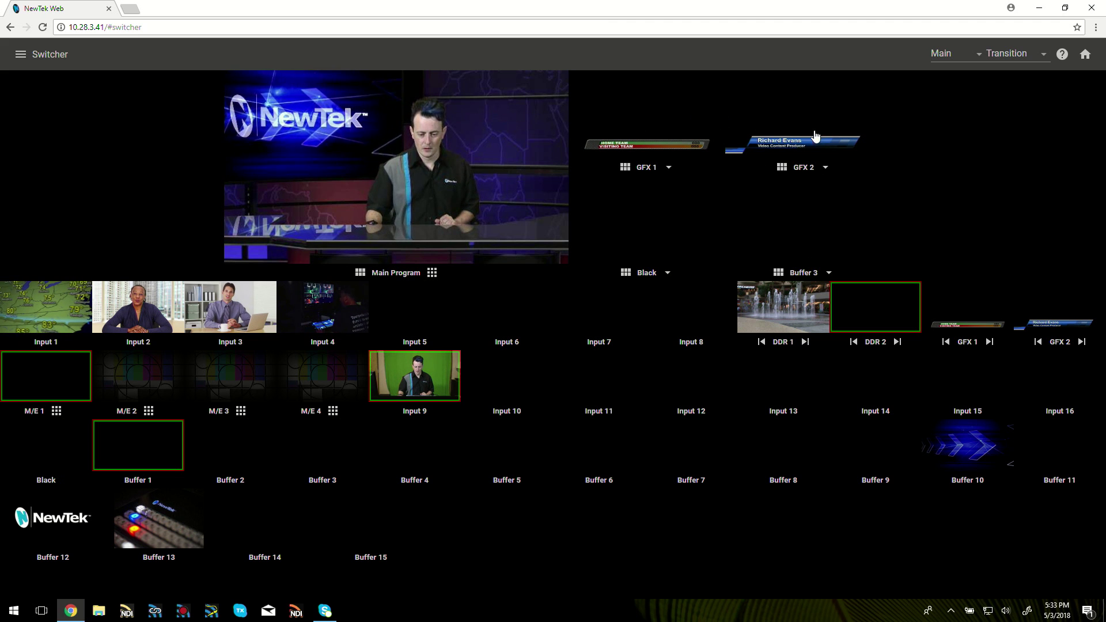
Step: Toggle the GFX 2 title overlay on and off the program output, and return to the home page
click(809, 115)
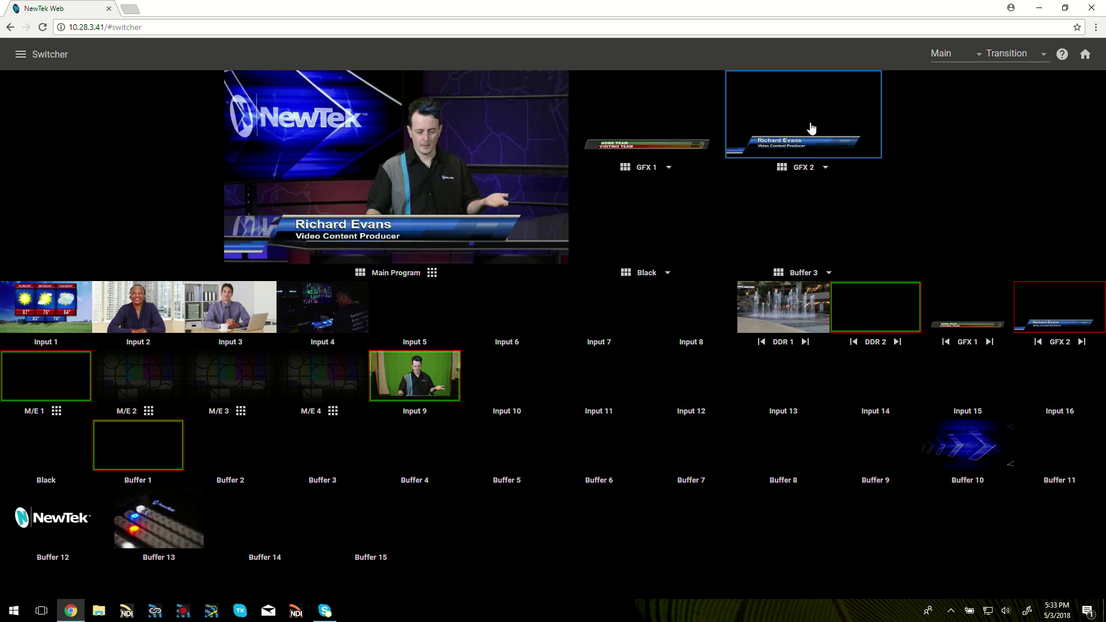
click(810, 118)
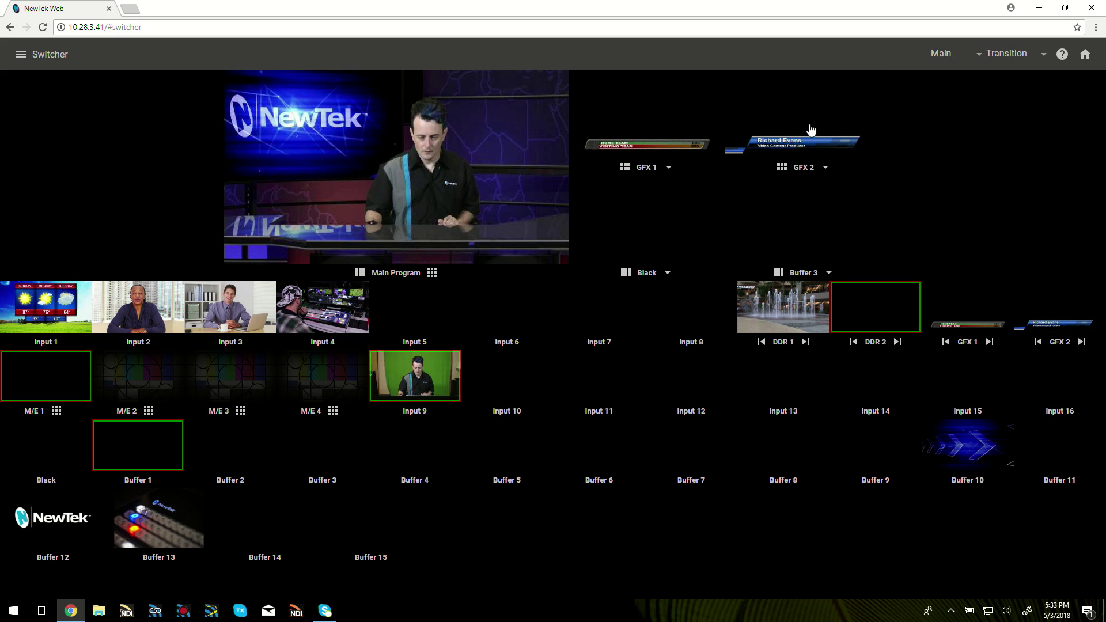
click(1086, 54)
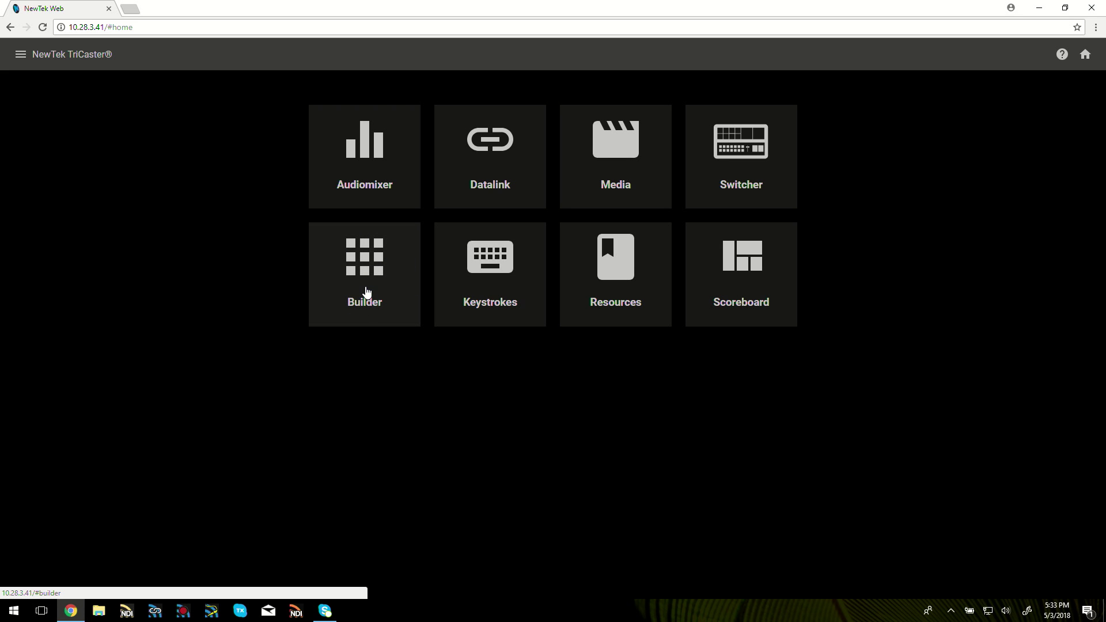
Step: Open the Keystrokes page and review the Switcher section's list of shortcuts
click(502, 278)
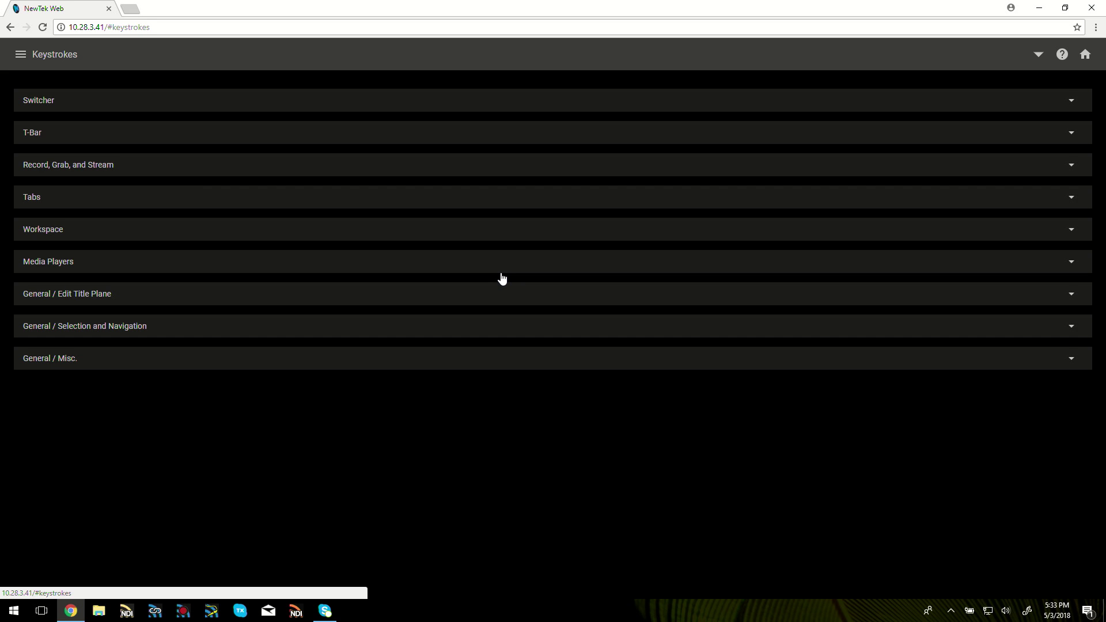
click(139, 107)
scroll(246, 277, down, 8)
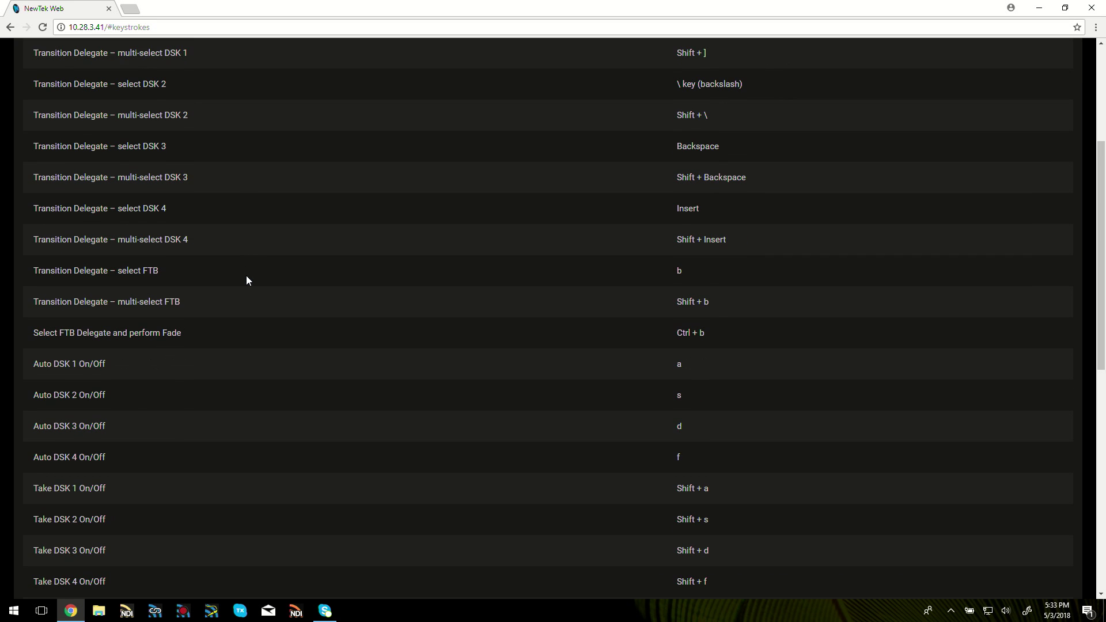
scroll(246, 278, down, 4)
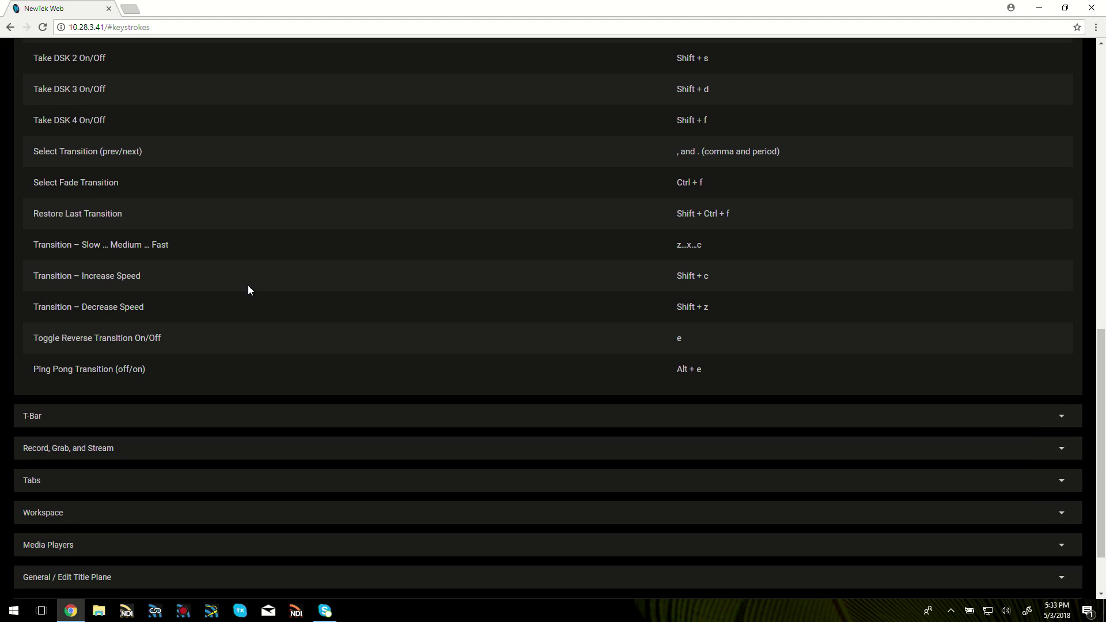
scroll(247, 291, up, 11)
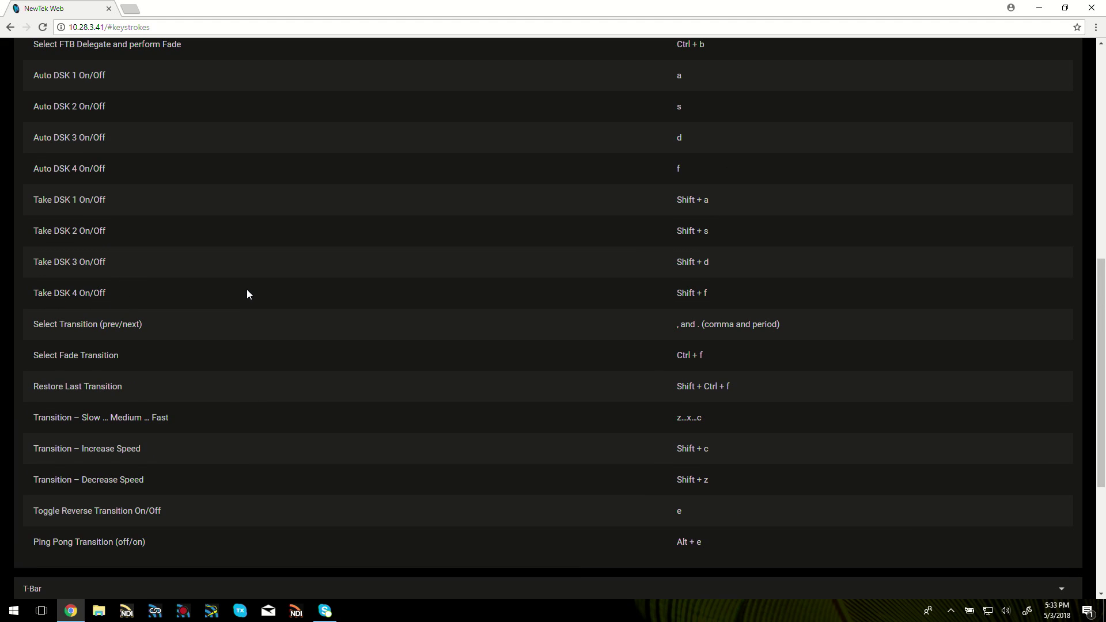
Step: Look through the rest of the Keystrokes page and return to the home page
scroll(251, 284, up, 1)
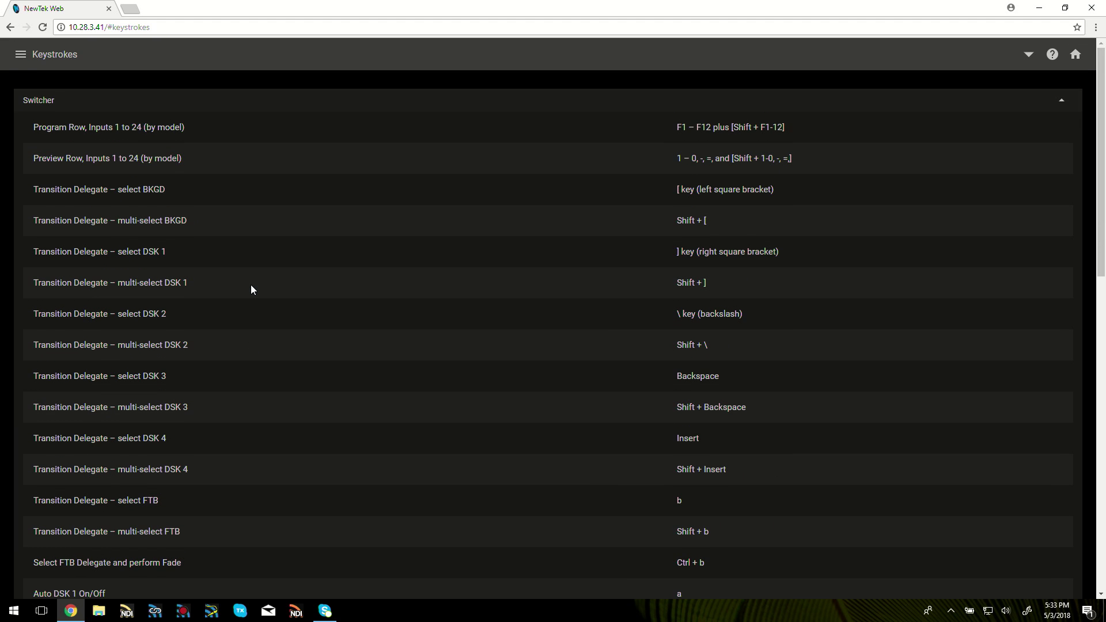
scroll(250, 284, down, 2)
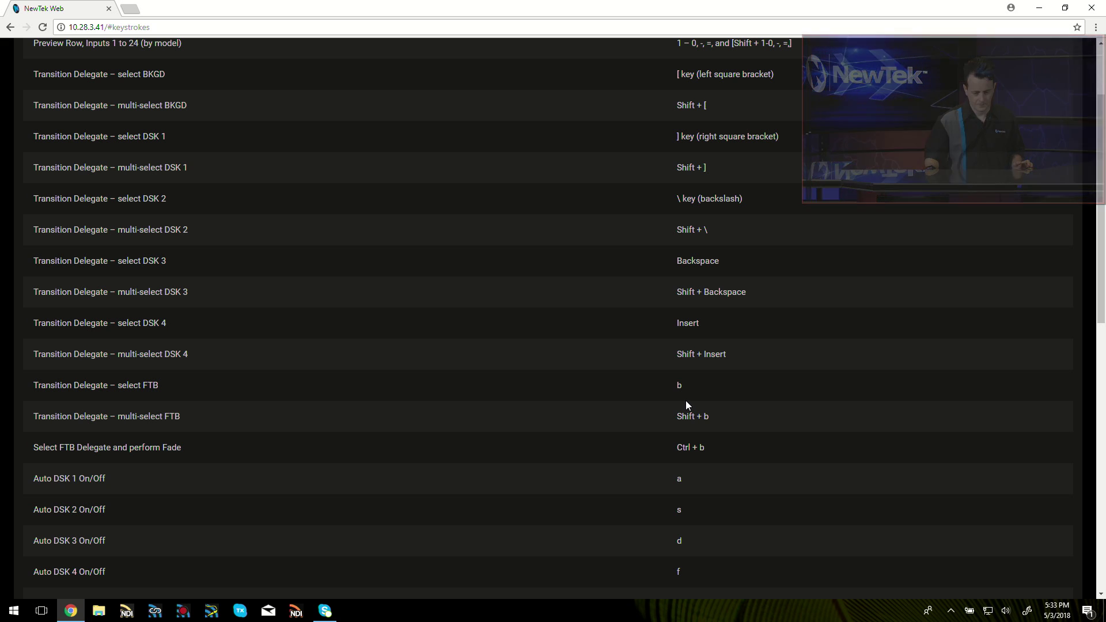
scroll(977, 123, down, 4)
scroll(976, 124, up, 6)
click(1075, 56)
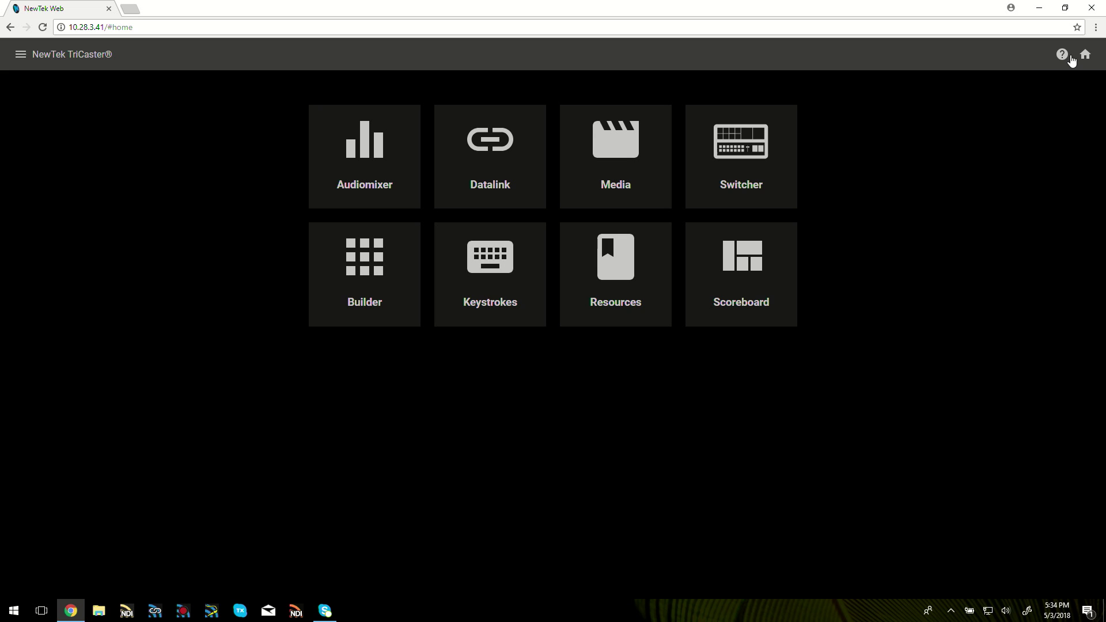
Step: Open the Resources page, review its link sections from Documentation to Communities, and return to the home page
click(629, 269)
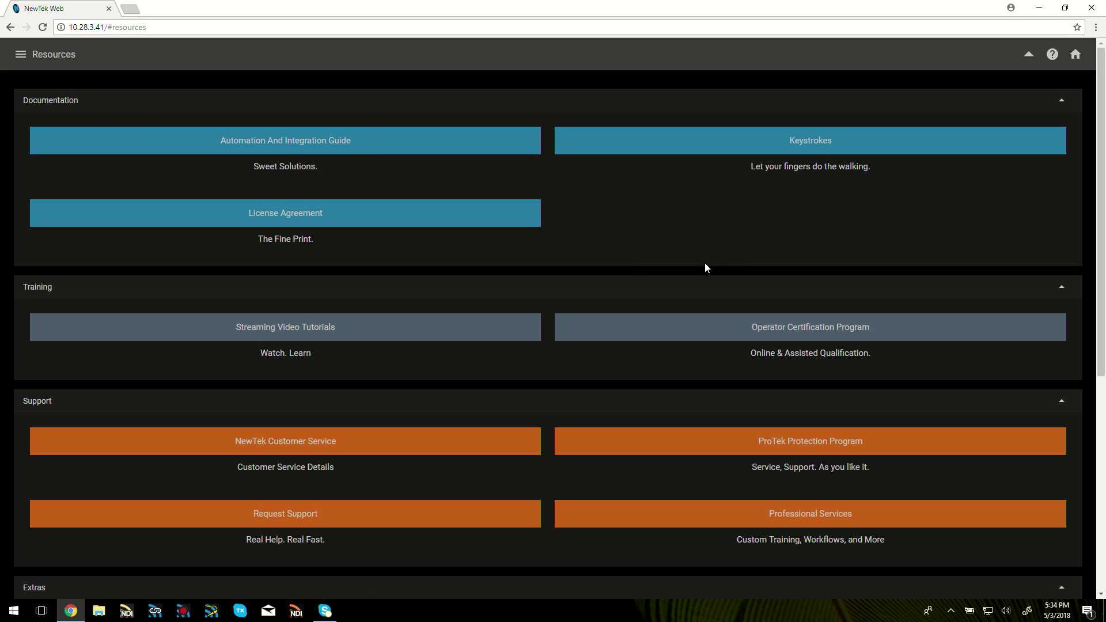
scroll(719, 326, down, 6)
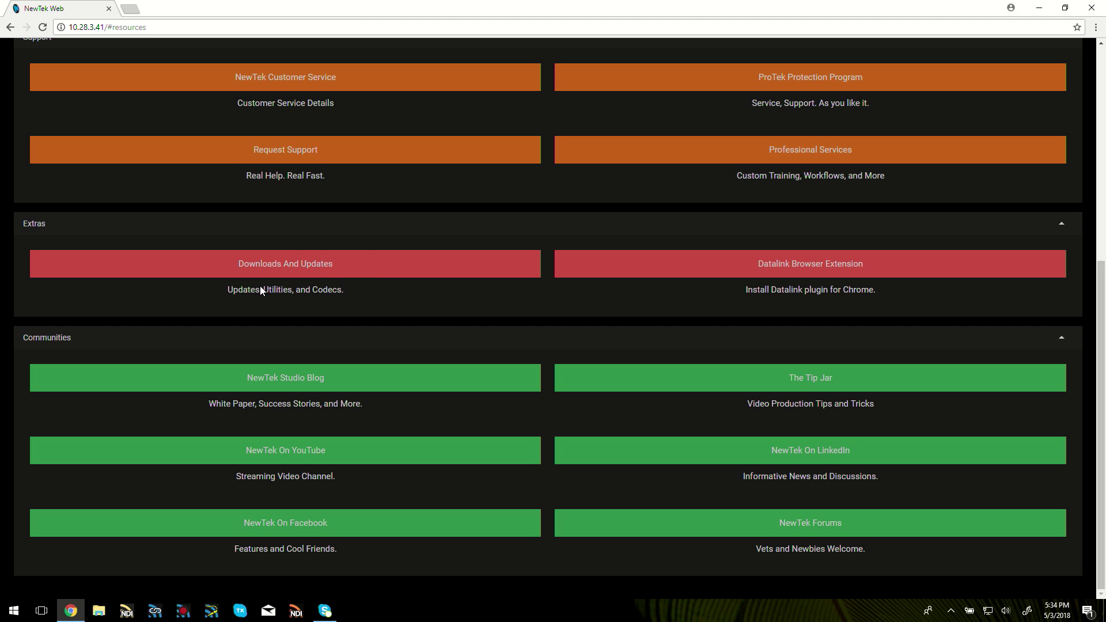
scroll(372, 326, up, 6)
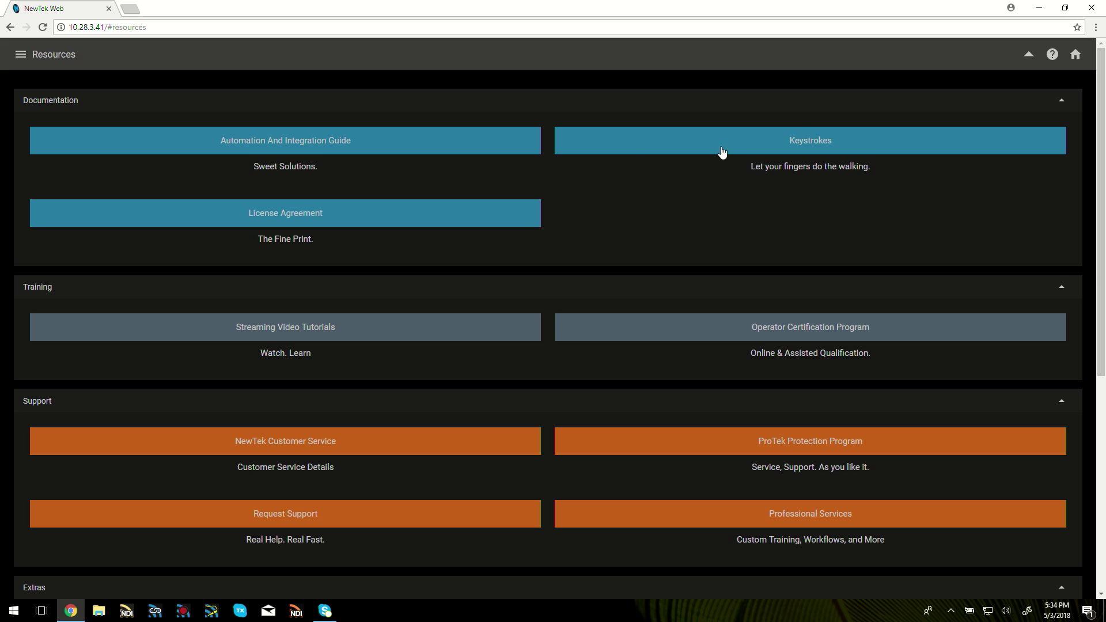
click(1077, 56)
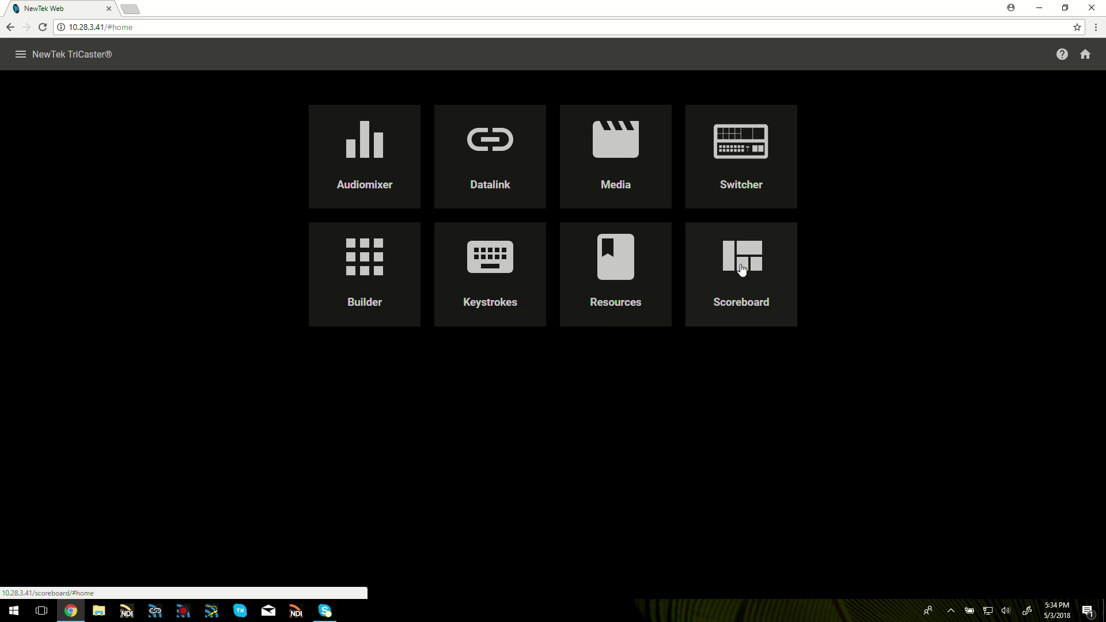
Step: Open the Scoreboard page and choose the Baseball scoreboard
click(748, 274)
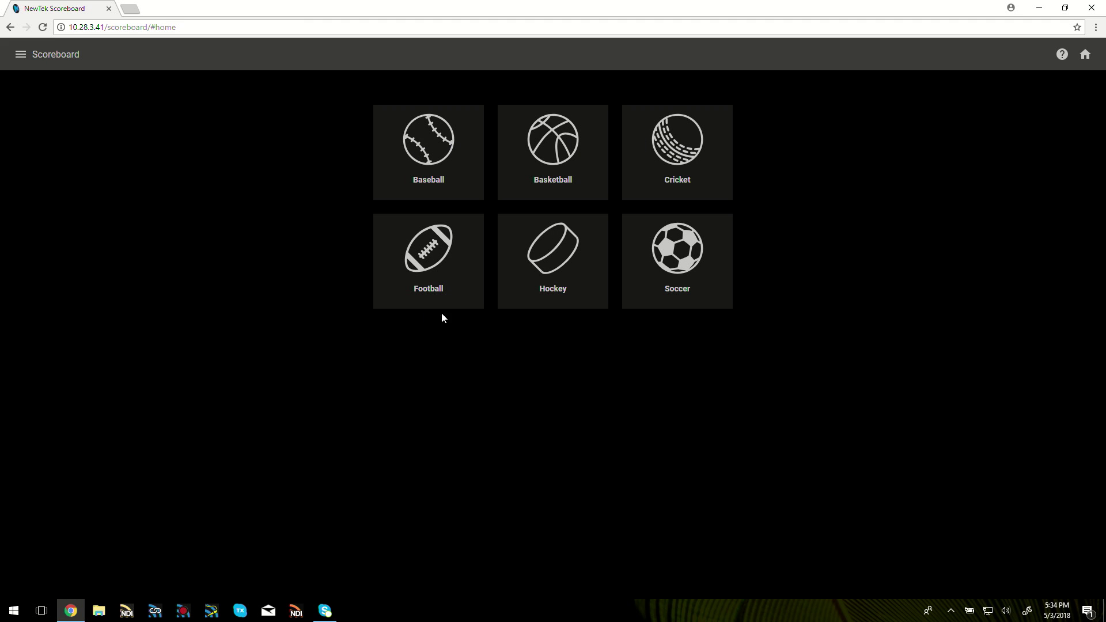
click(449, 163)
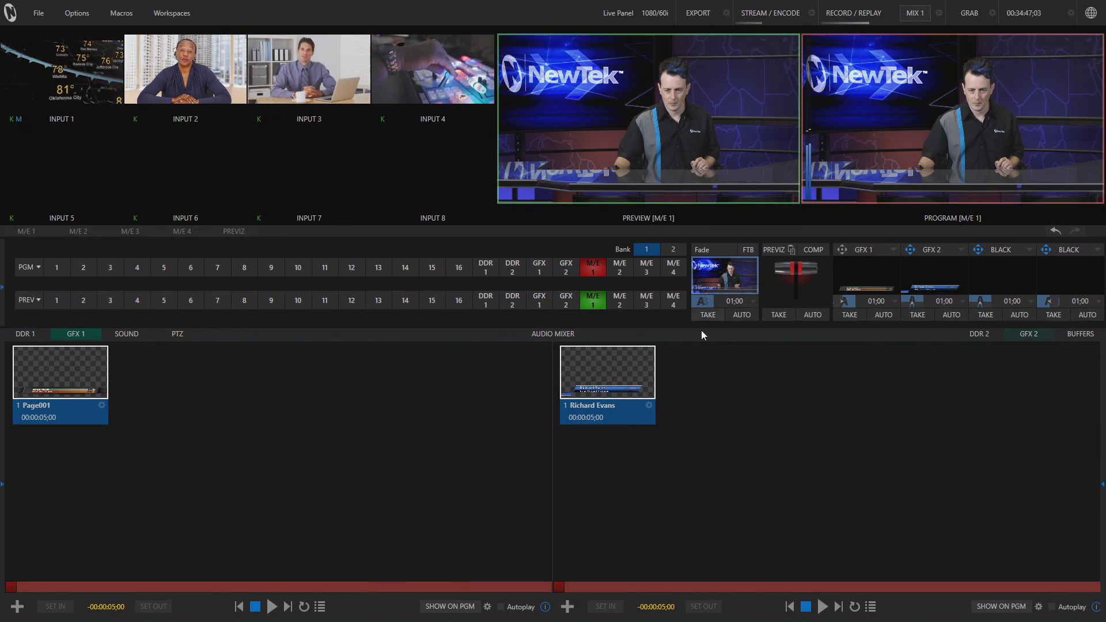
Step: In the TriCaster switcher, take the GFX 1 overlay on program and set Page001's home team score text to %NtkHomeScore%
click(852, 313)
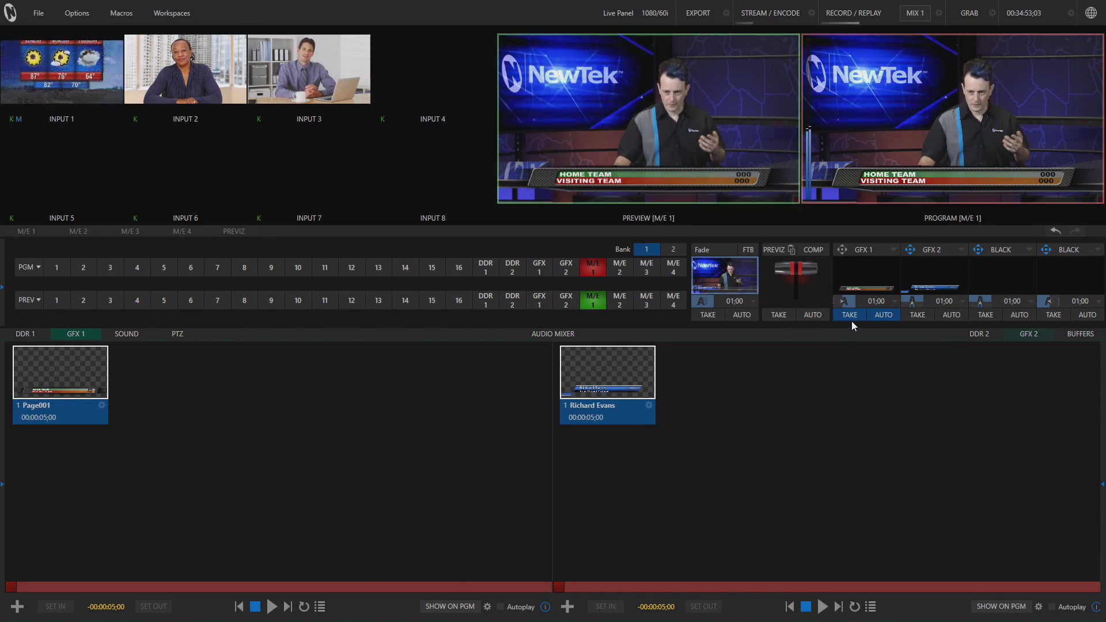
click(102, 406)
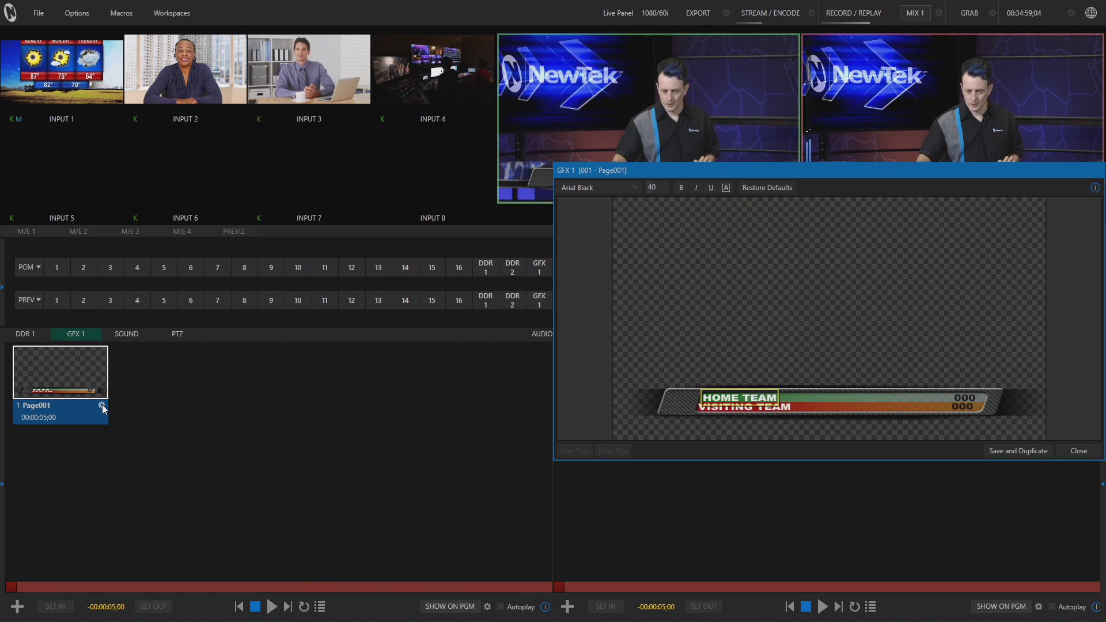
click(973, 399)
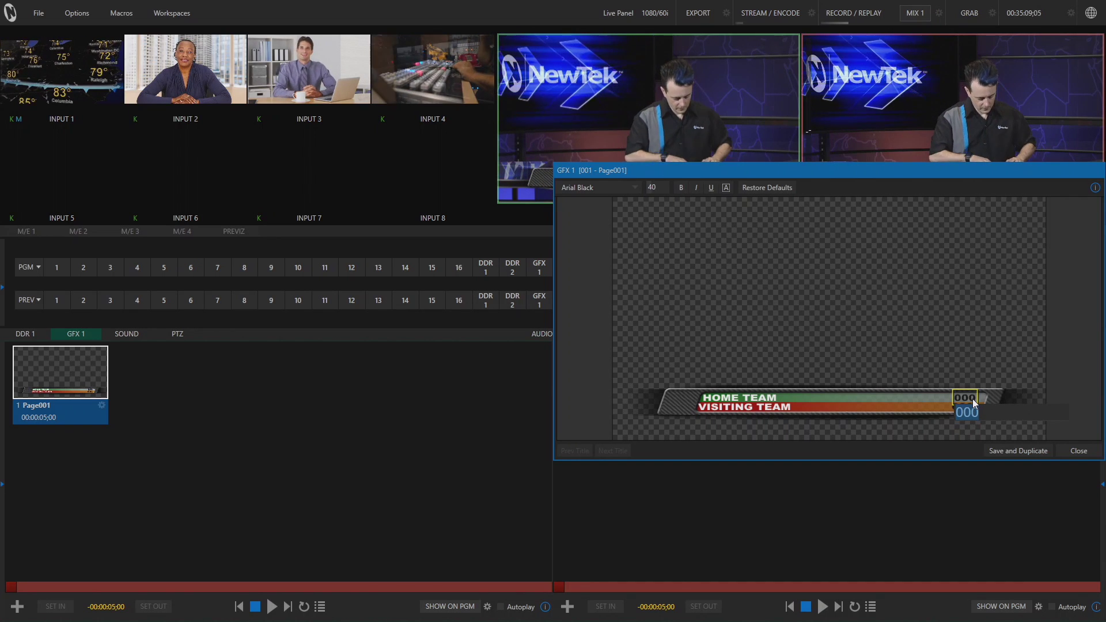
text(%N)
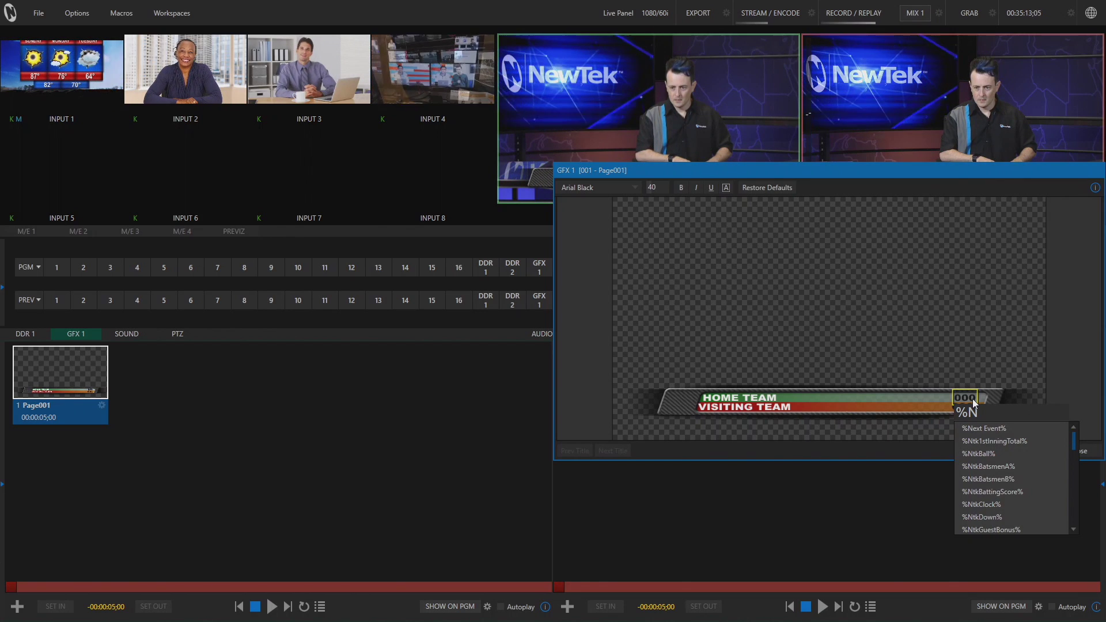
text(t)
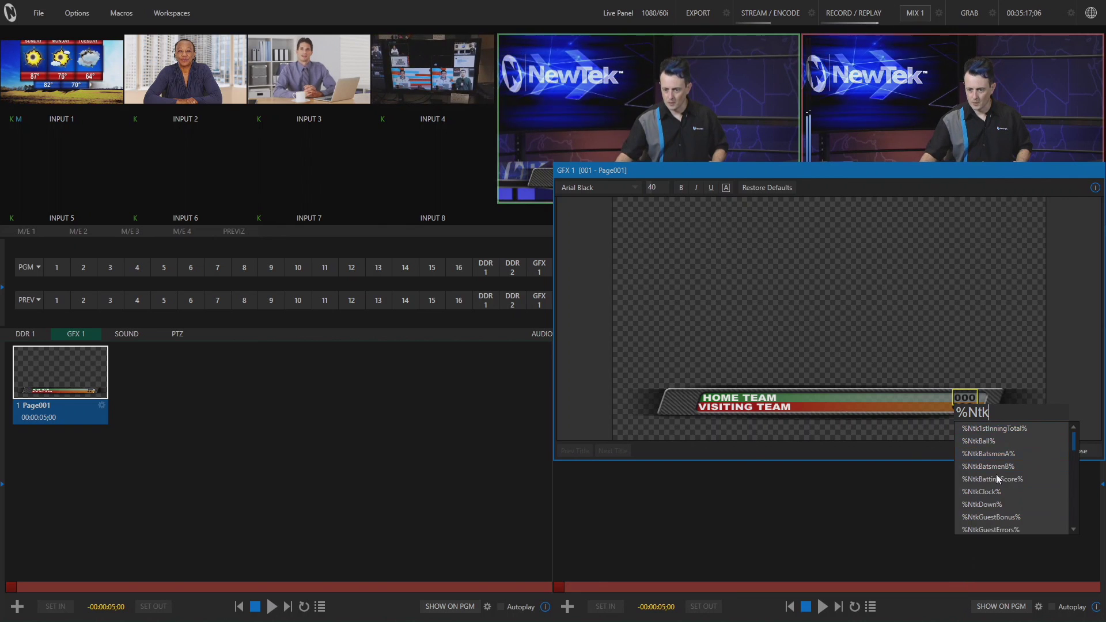
text(k)
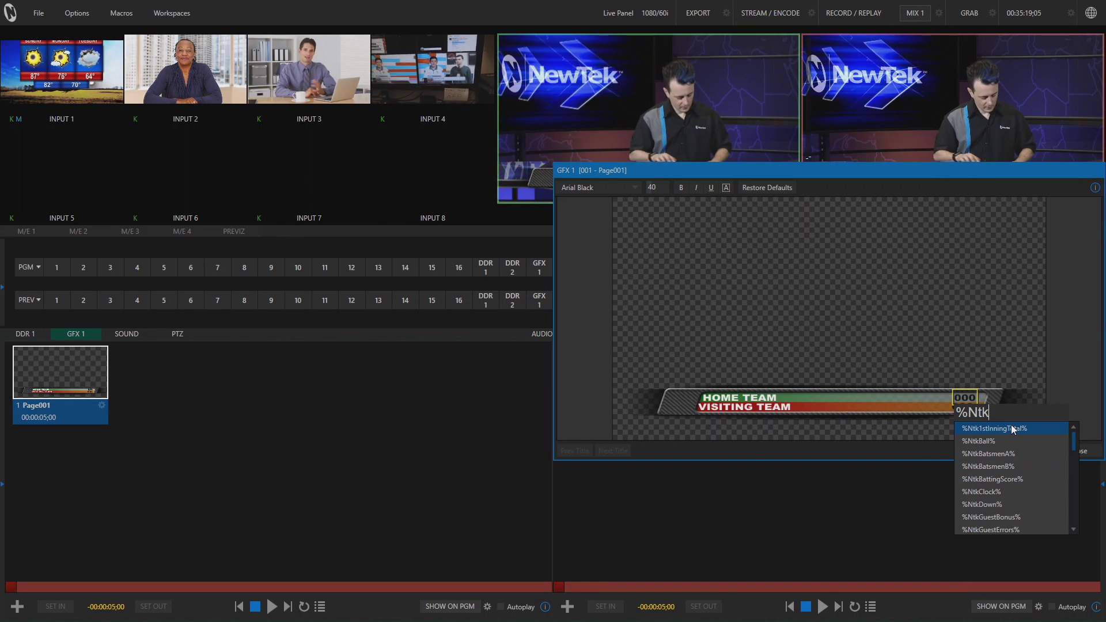
text(Home)
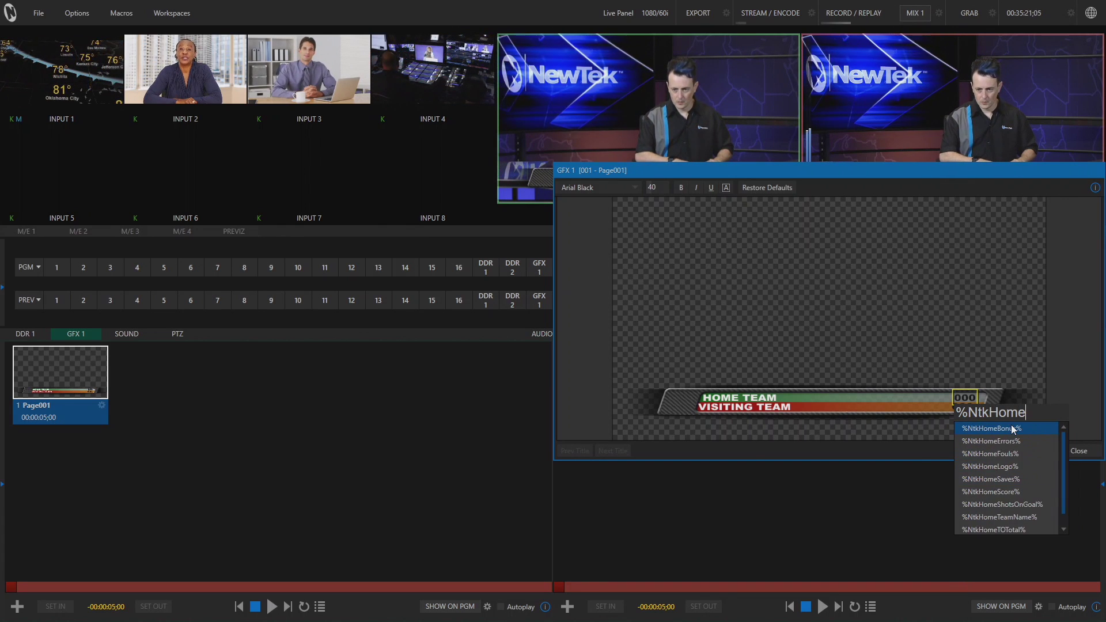
text(Score)
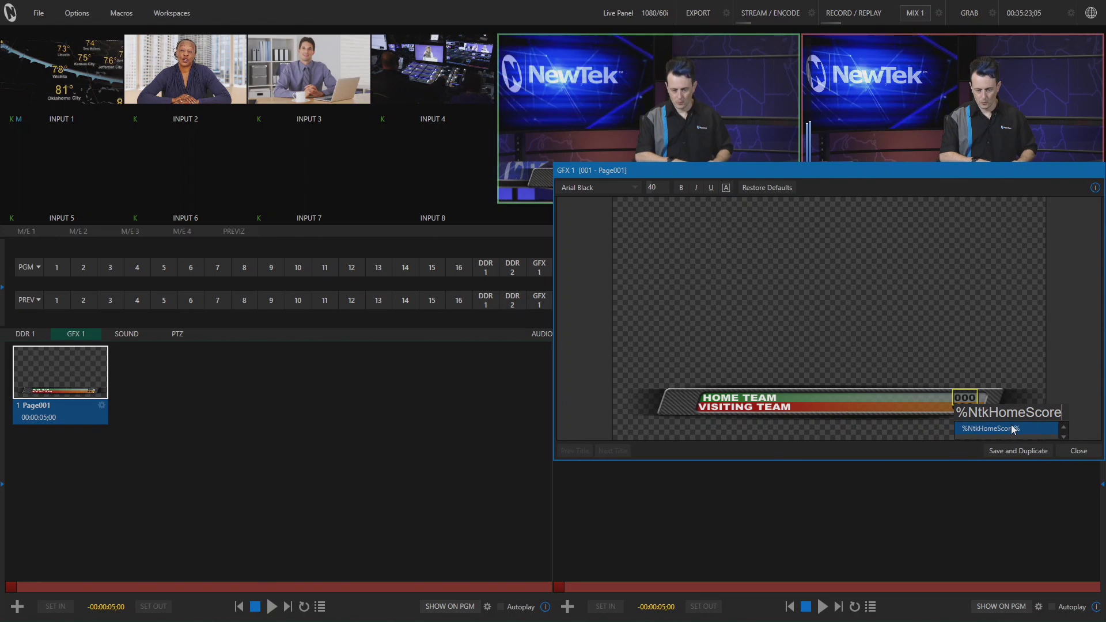
click(1014, 429)
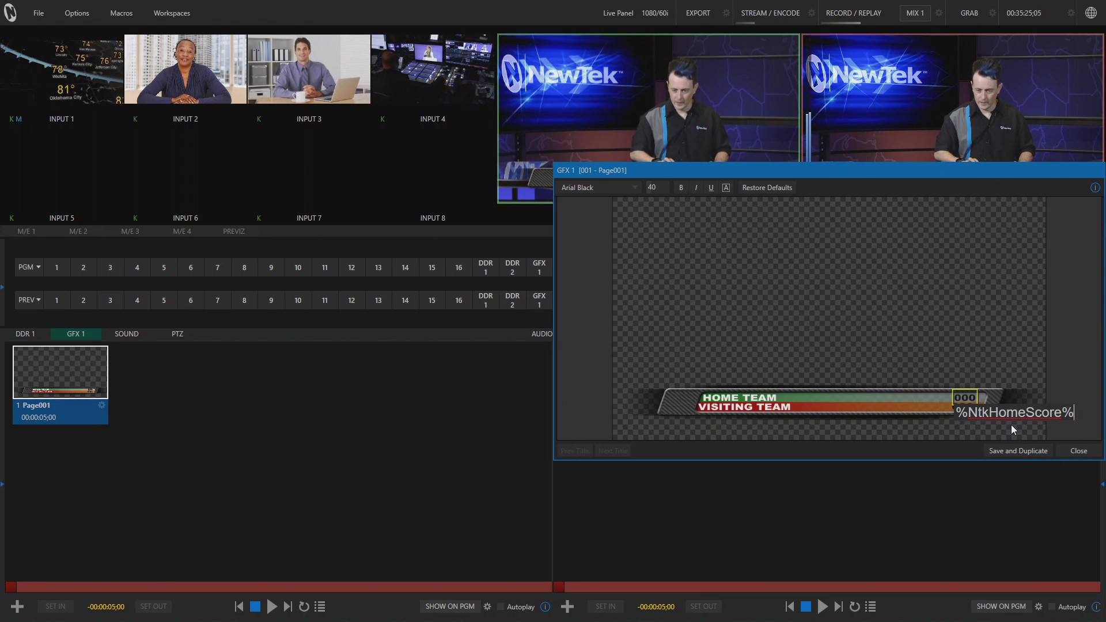
key(Return)
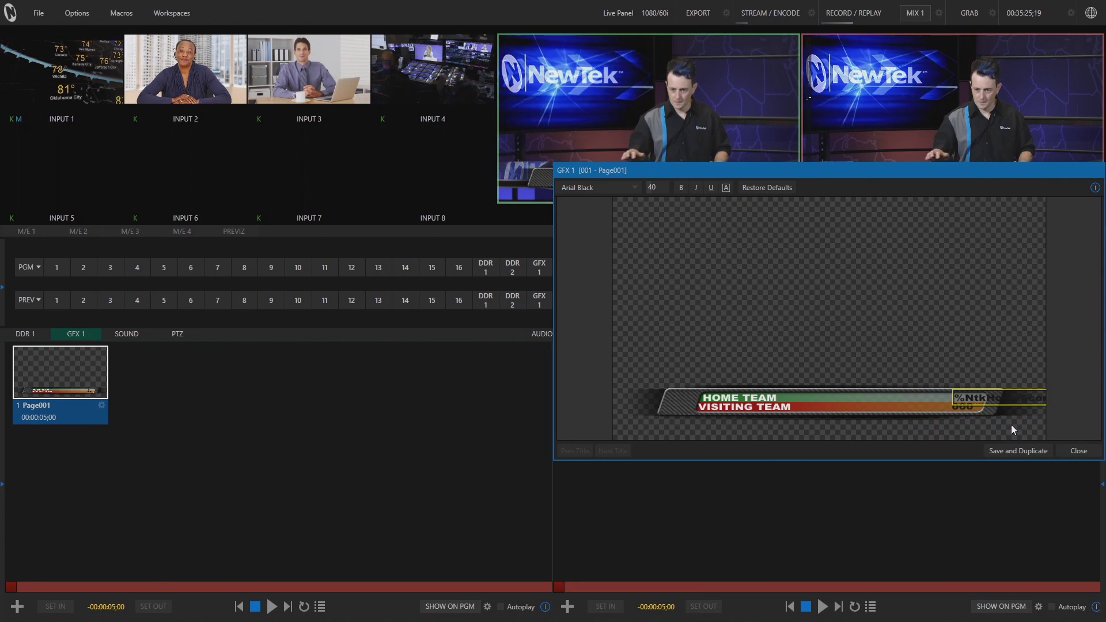
Step: Set the visiting team's score text to %NtkGuestScore% and close the title editor
double_click(953, 411)
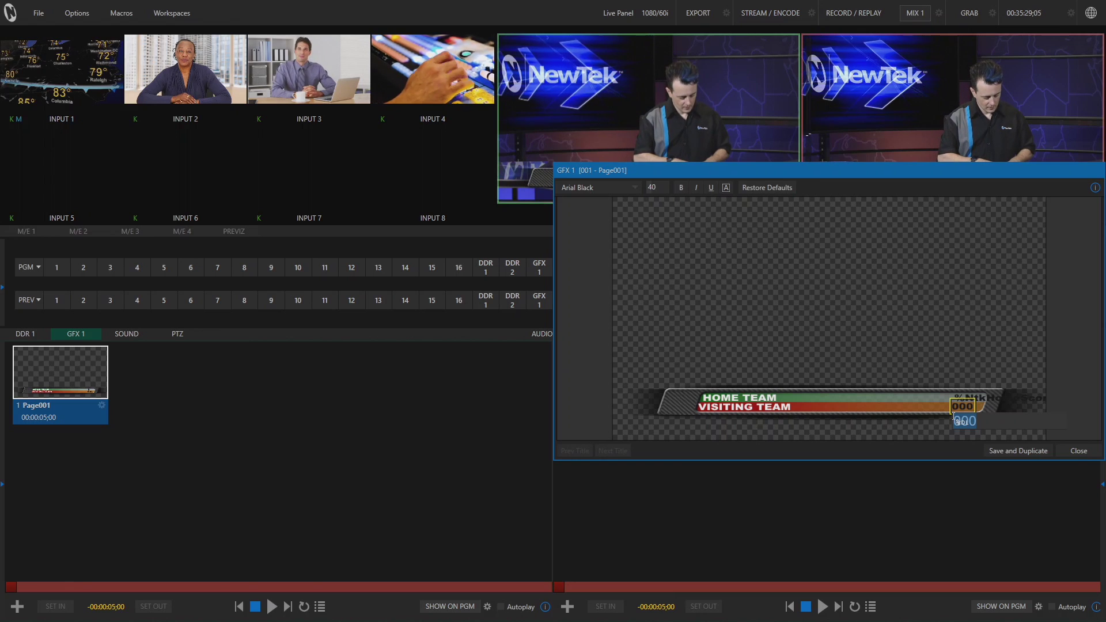
text(%Nt)
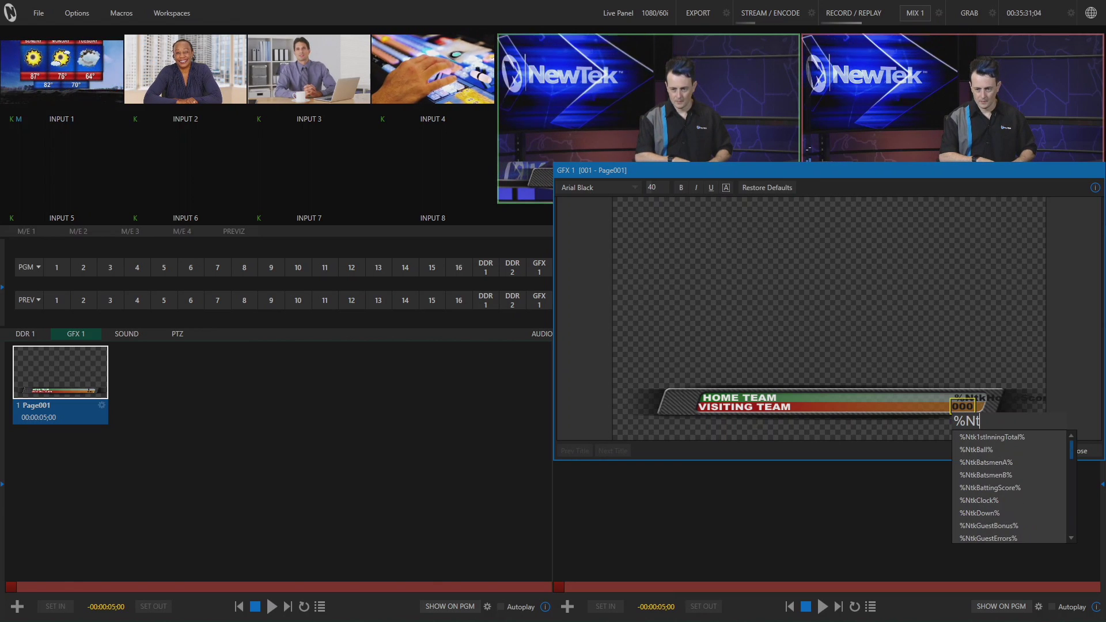
text(kG)
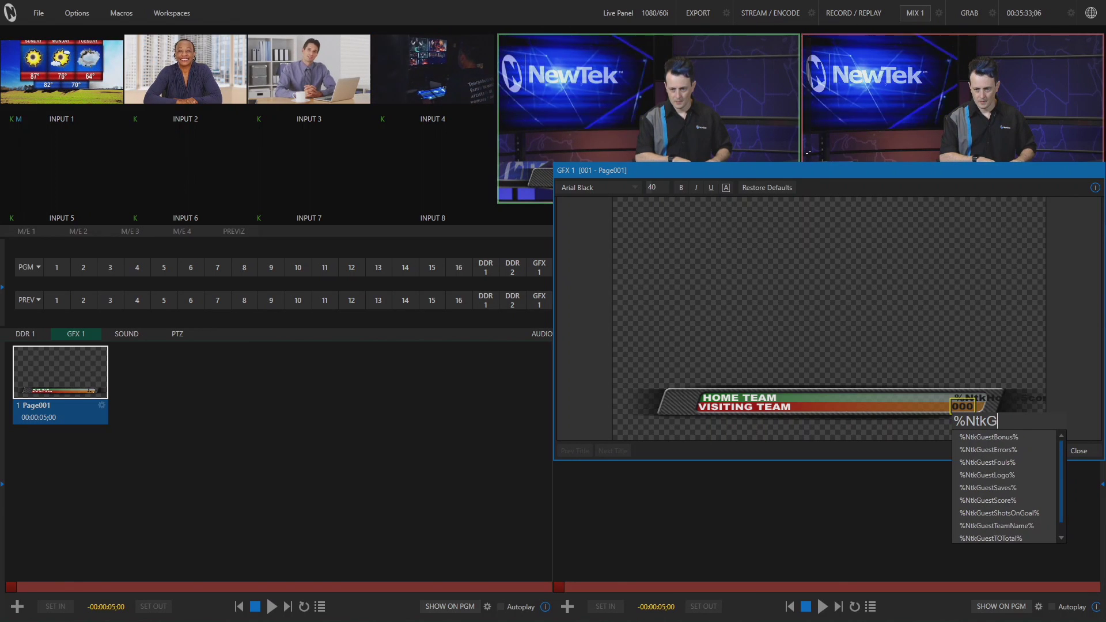
text(uestScore)
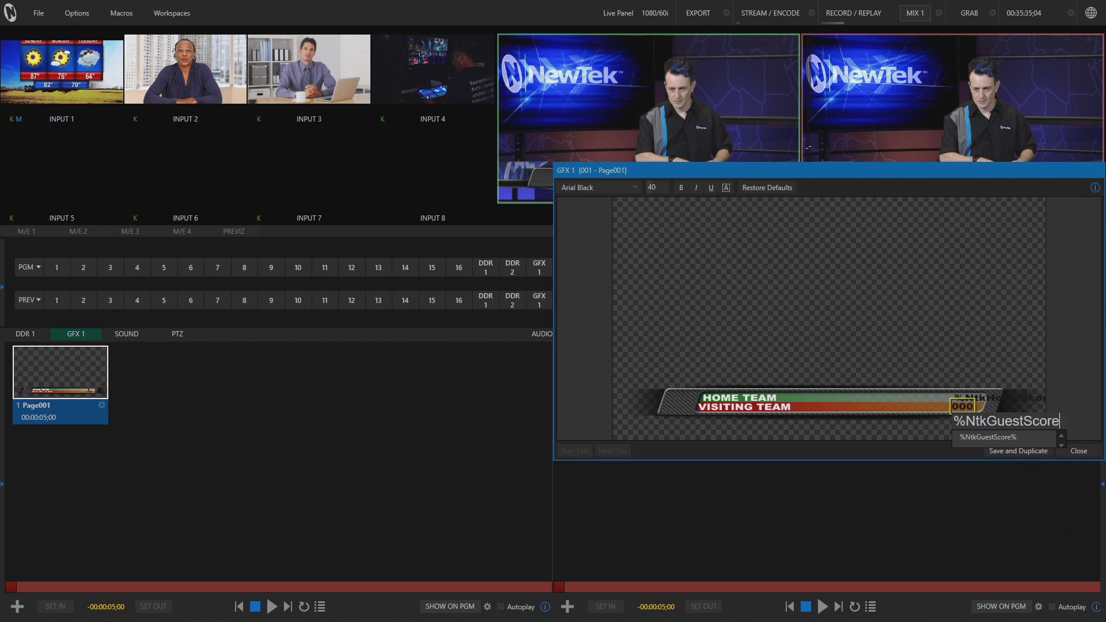
text(%)
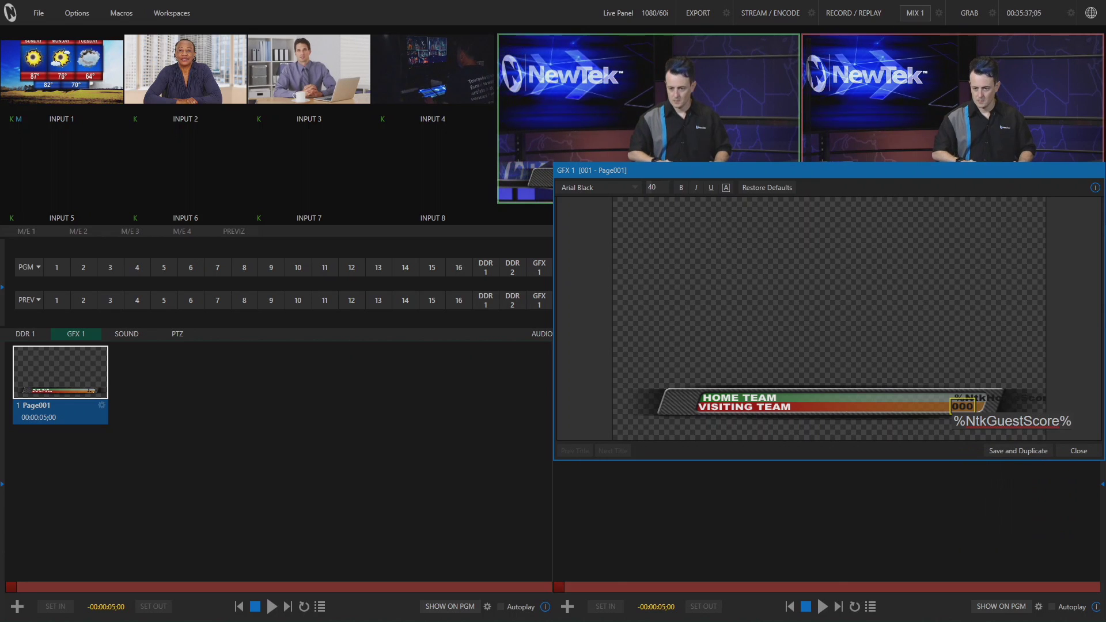
key(Return)
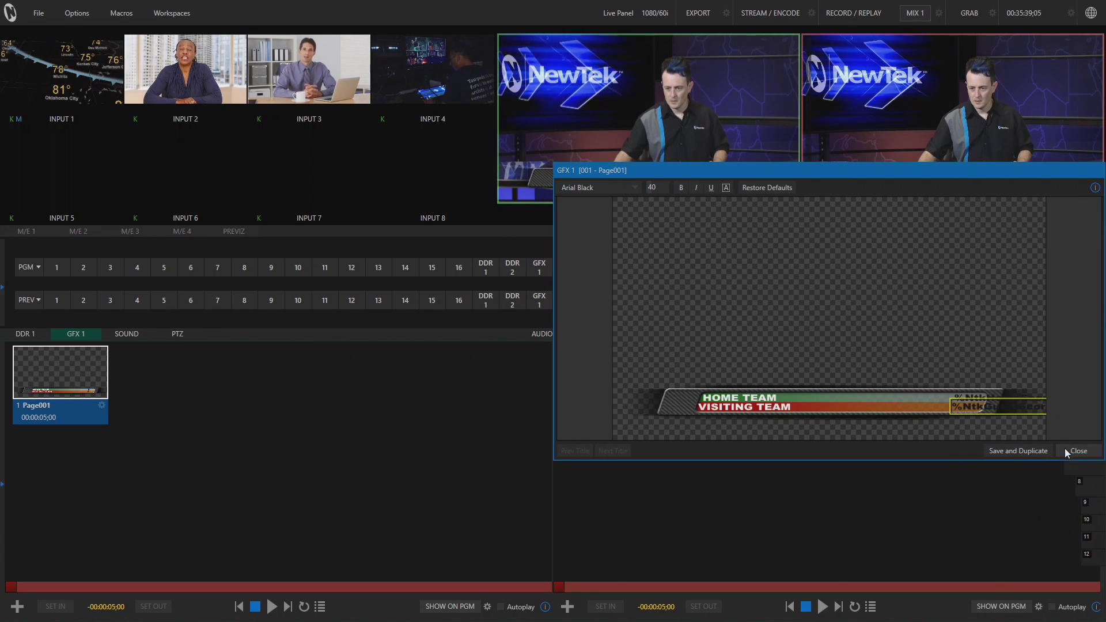
click(1078, 452)
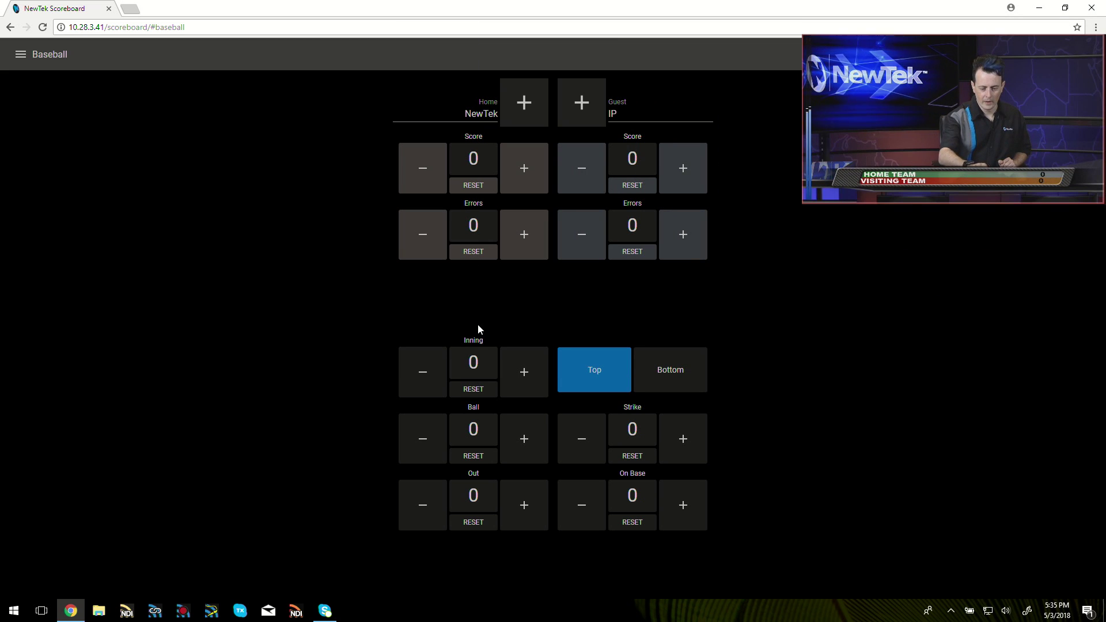
Step: On the web Baseball scoreboard, raise the Home score to 6
click(524, 168)
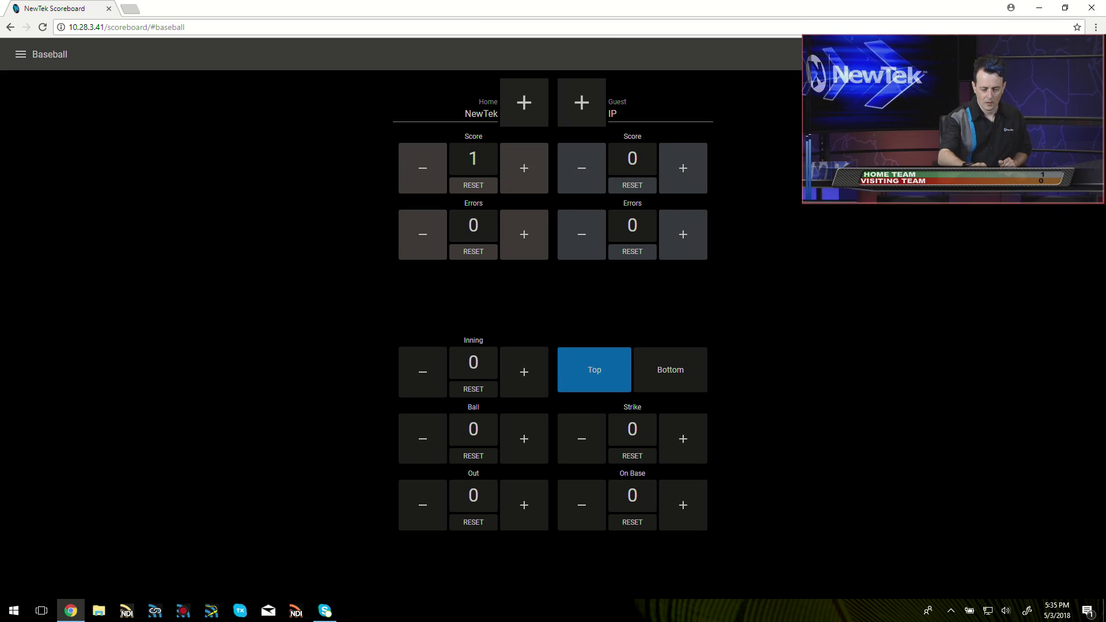
click(528, 175)
click(529, 174)
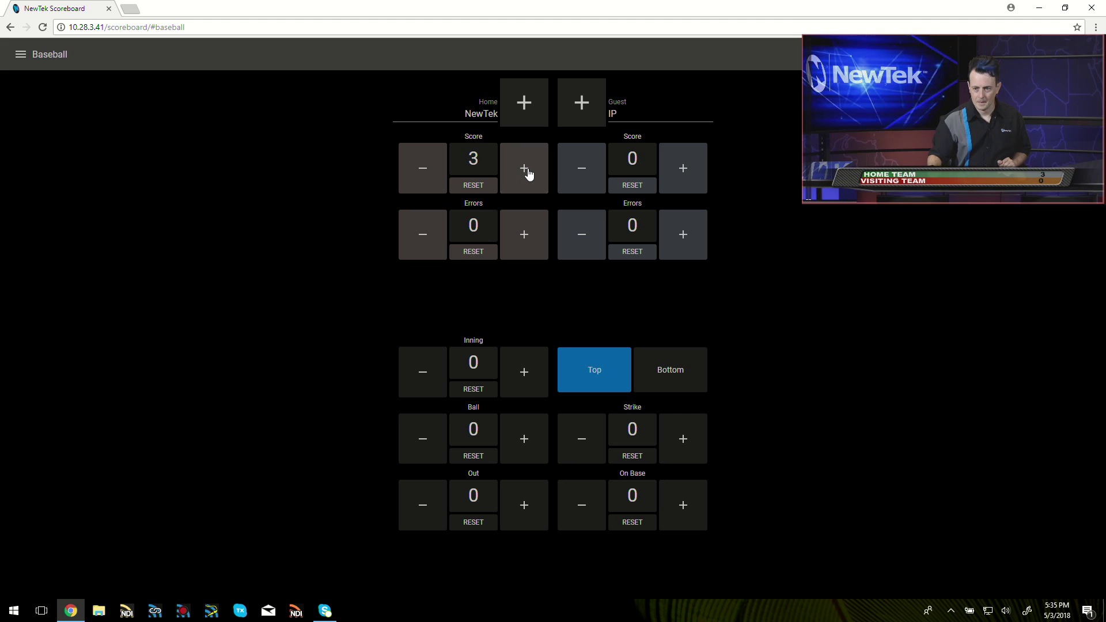
click(528, 174)
click(528, 174)
click(528, 174)
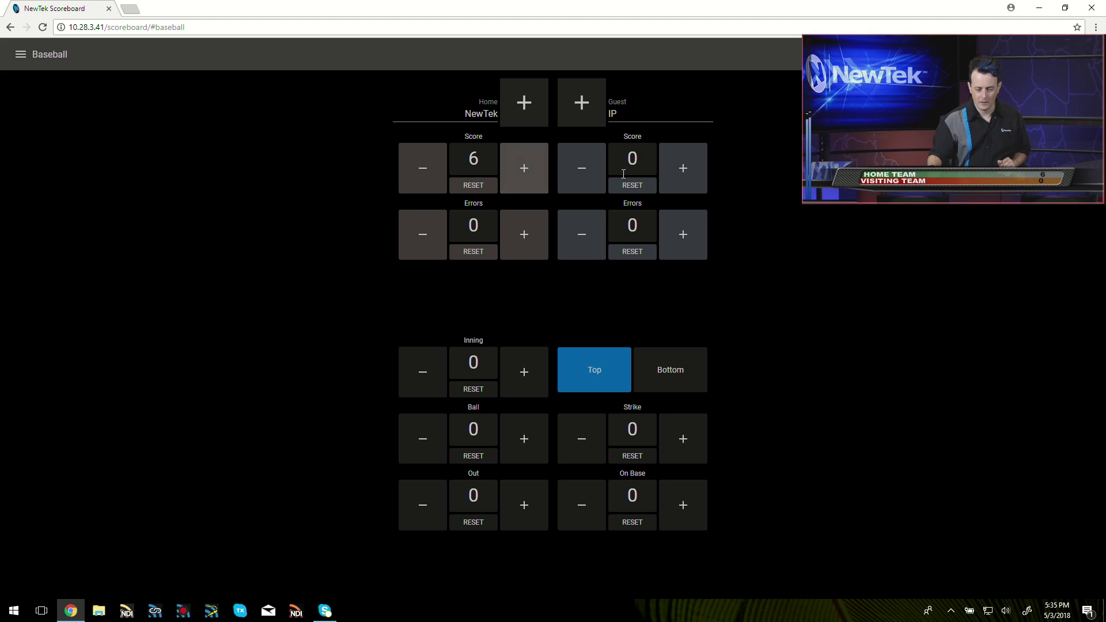
Step: Raise the Guest score to 5
click(693, 179)
click(693, 179)
click(692, 178)
click(692, 176)
click(691, 177)
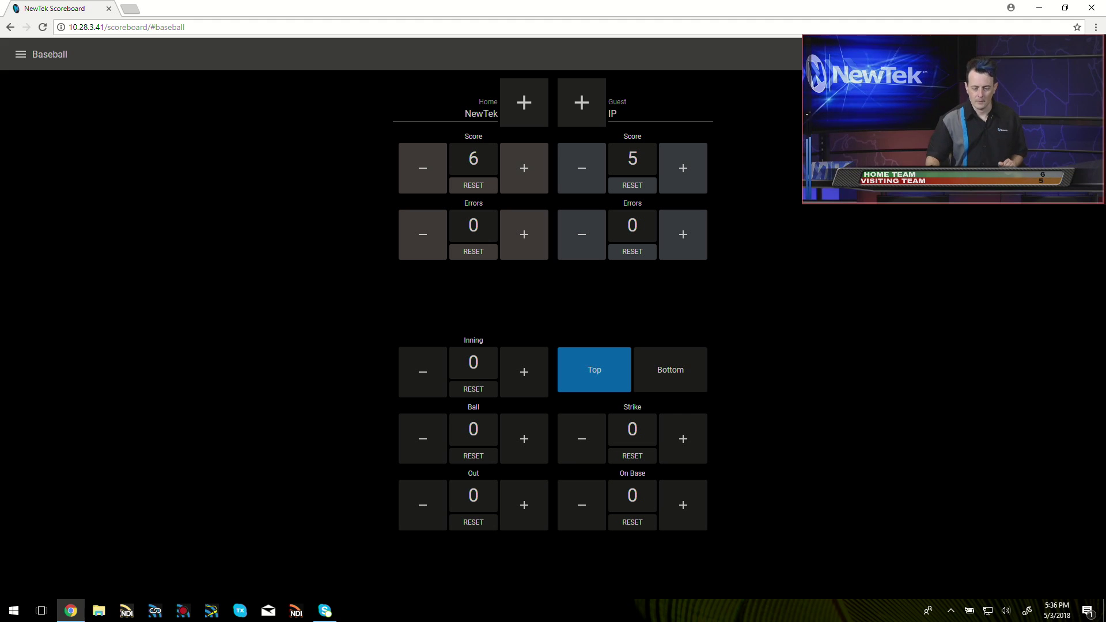
Step: Leave the scoreboard, open LivePanel Builder in edit mode, and view page 3 before switching to page 4
click(21, 54)
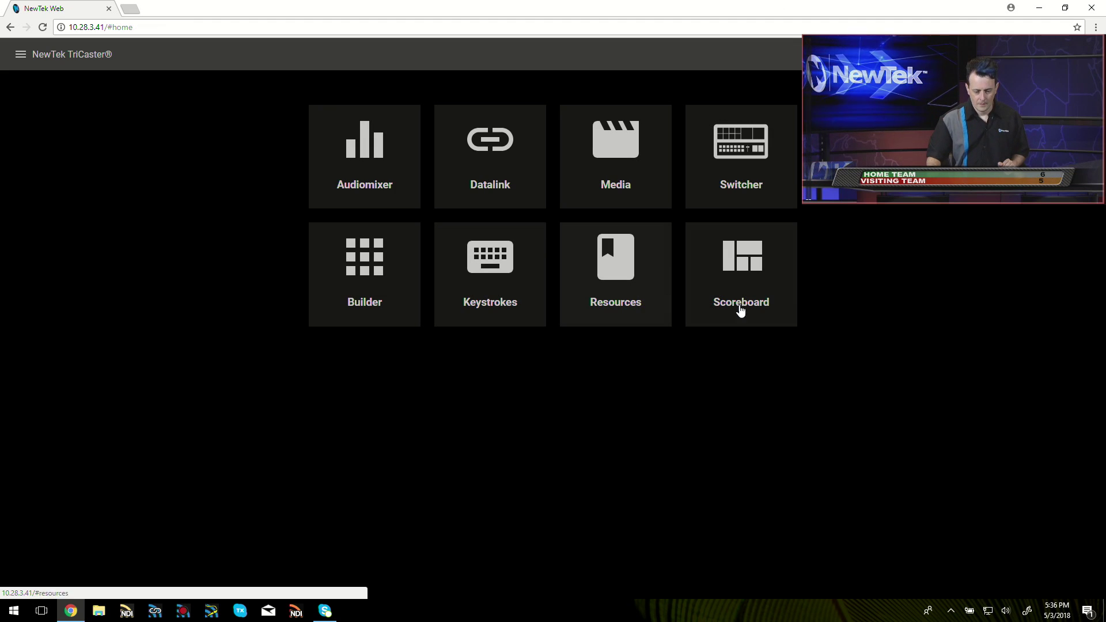
click(370, 302)
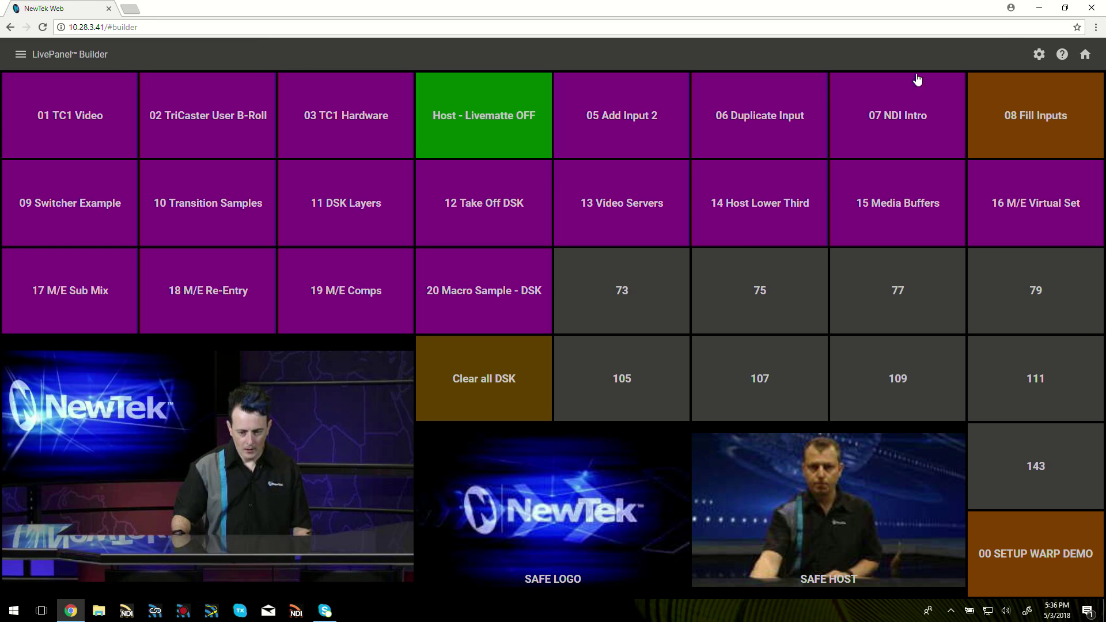
click(1039, 56)
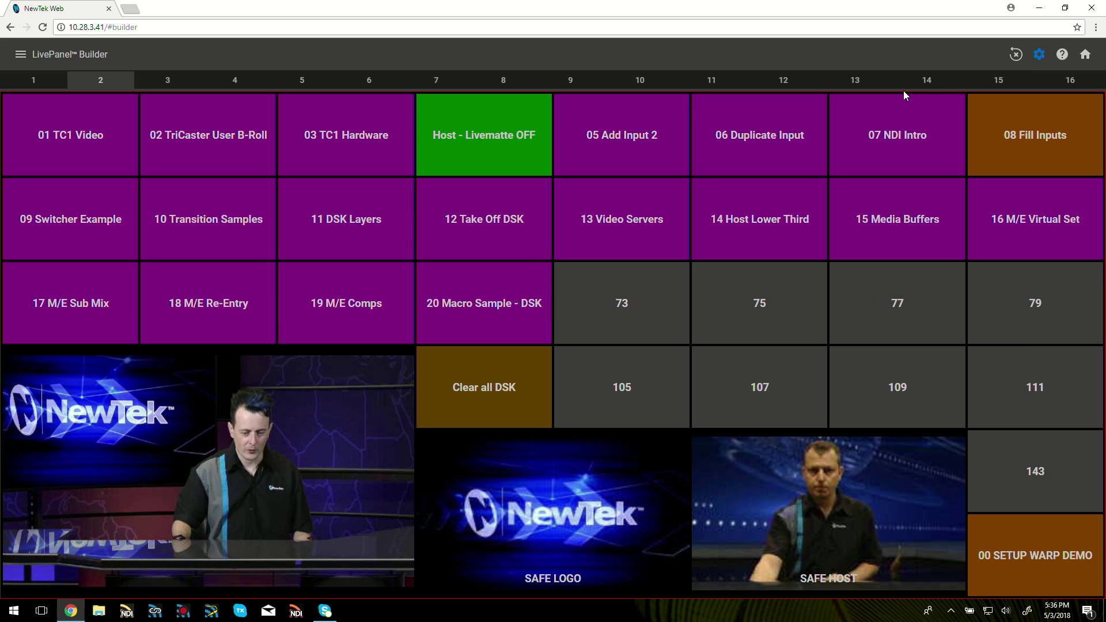
click(172, 81)
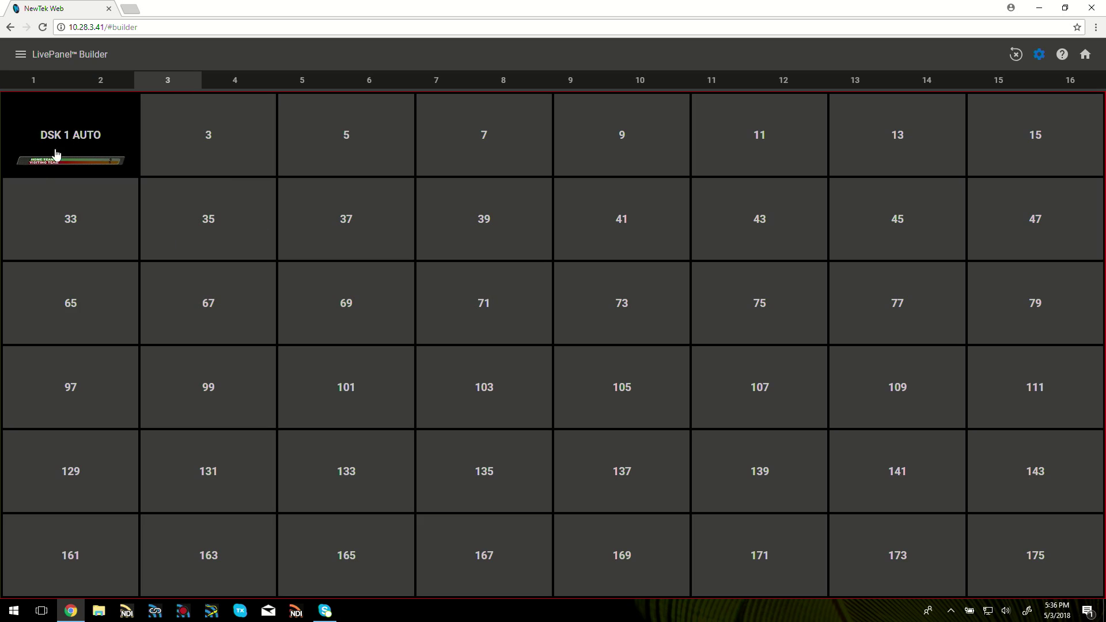
click(226, 83)
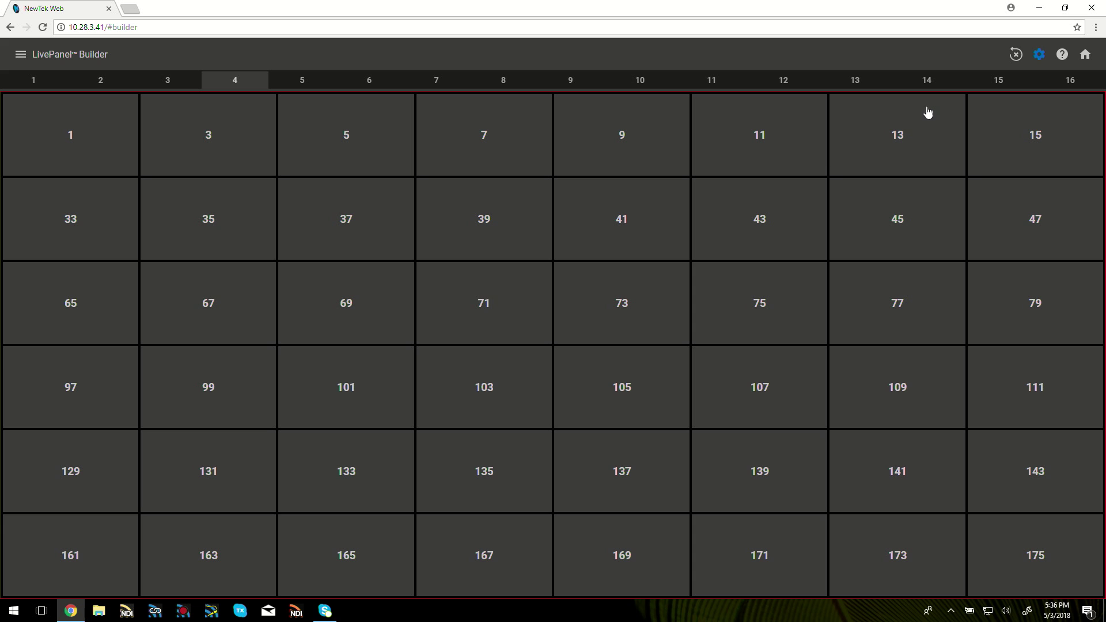
Step: Toggle edit mode off and on again, and browse the next few pages before returning to page 4
click(1045, 58)
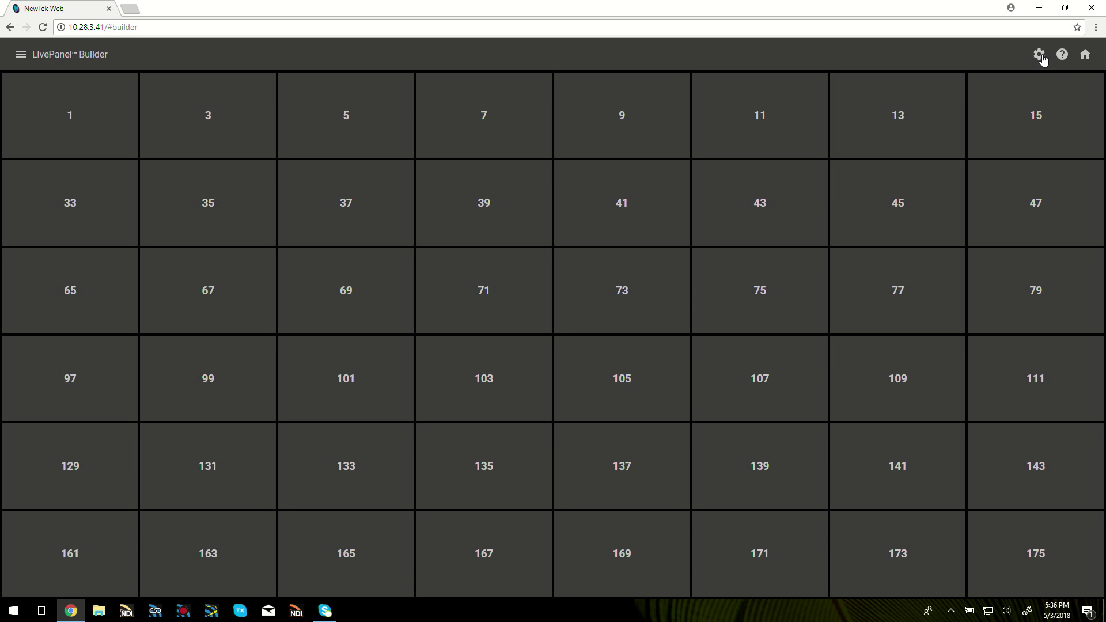
click(1045, 59)
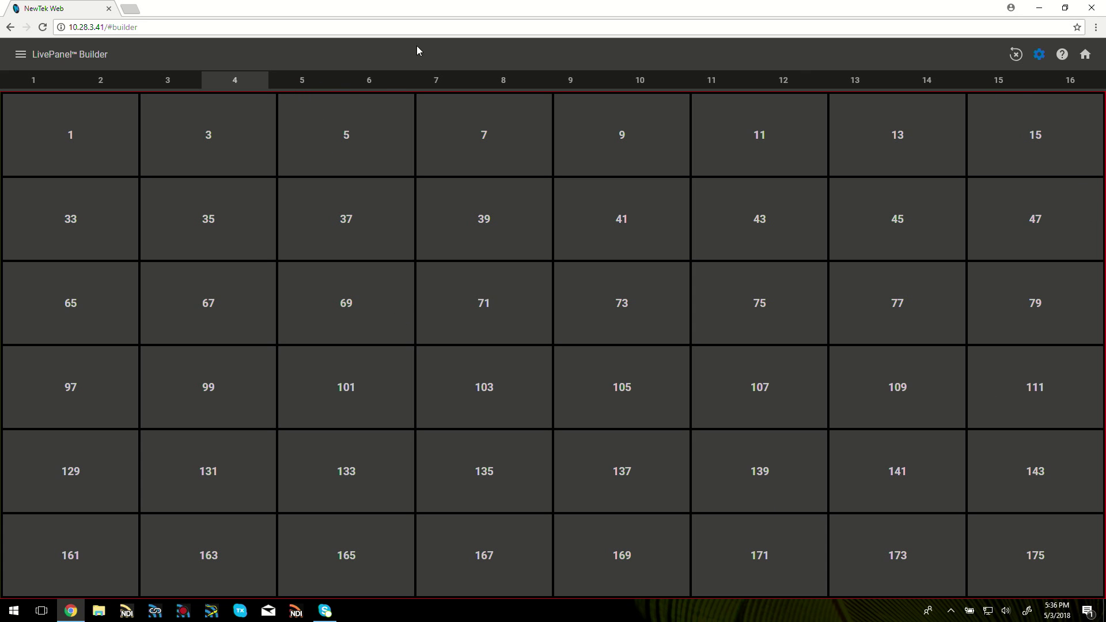
click(311, 81)
click(382, 84)
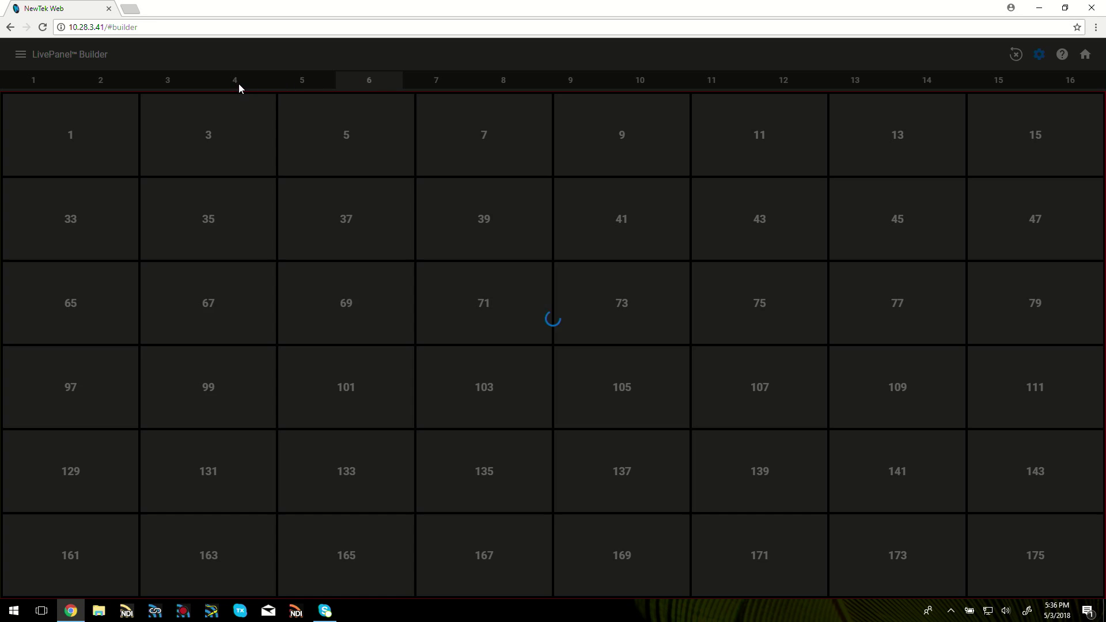
click(439, 85)
click(230, 87)
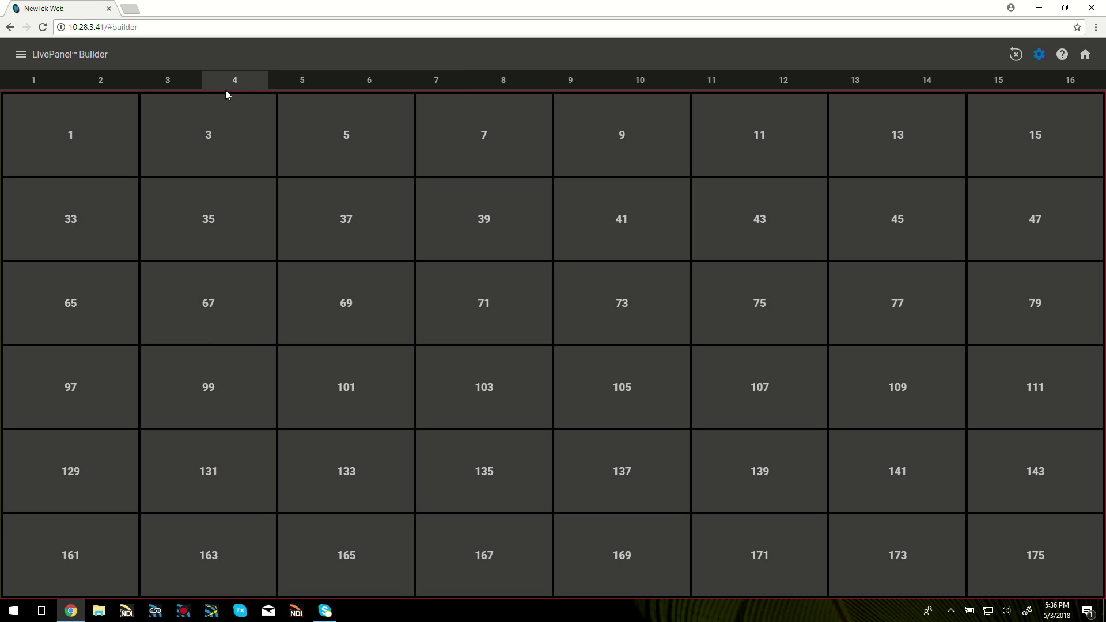
Step: Resize the first trigger on page 4 to width 1 and height 1
click(90, 143)
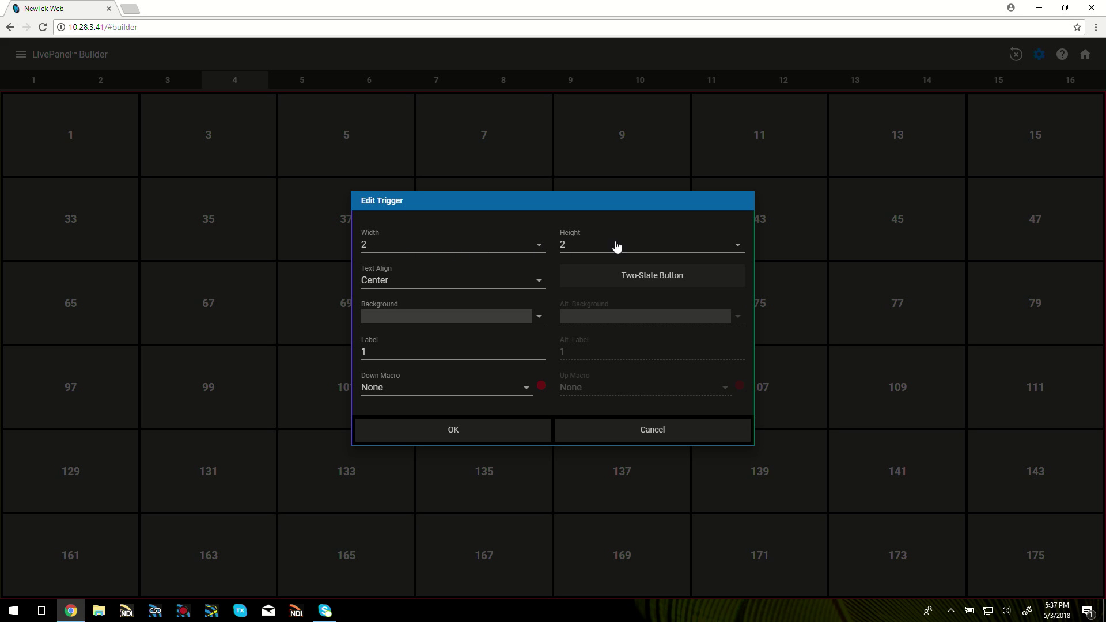
click(542, 246)
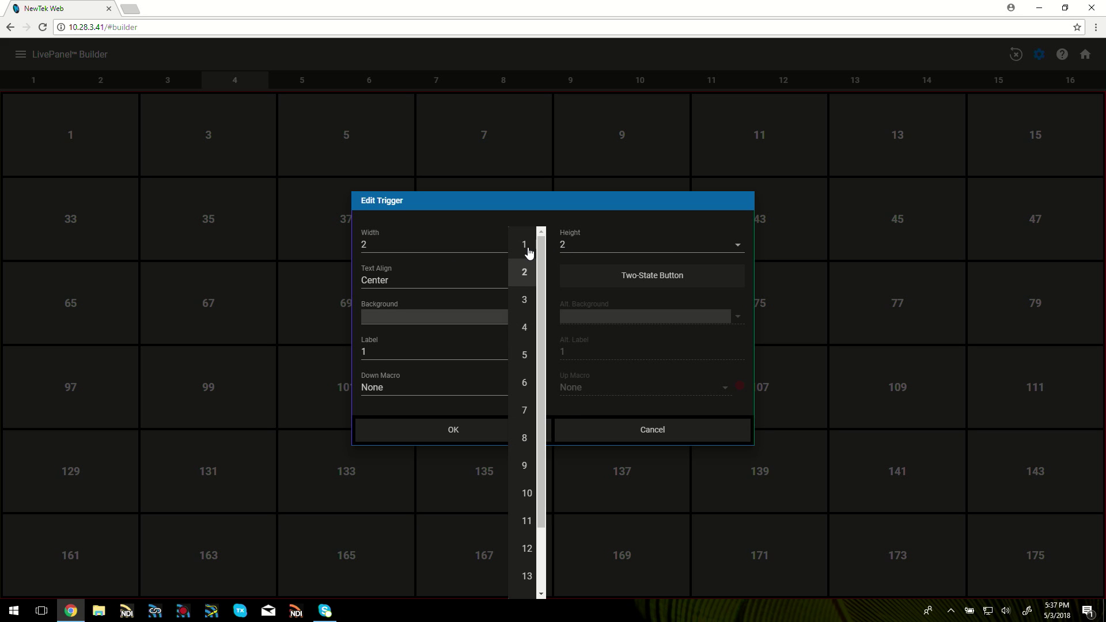
click(526, 253)
click(738, 246)
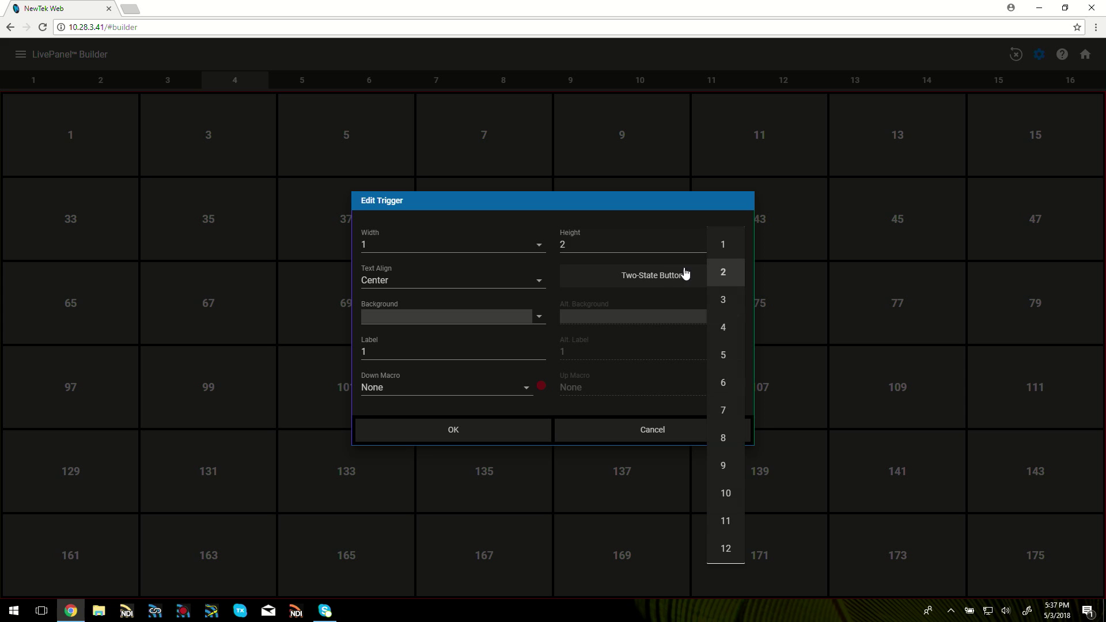
click(728, 242)
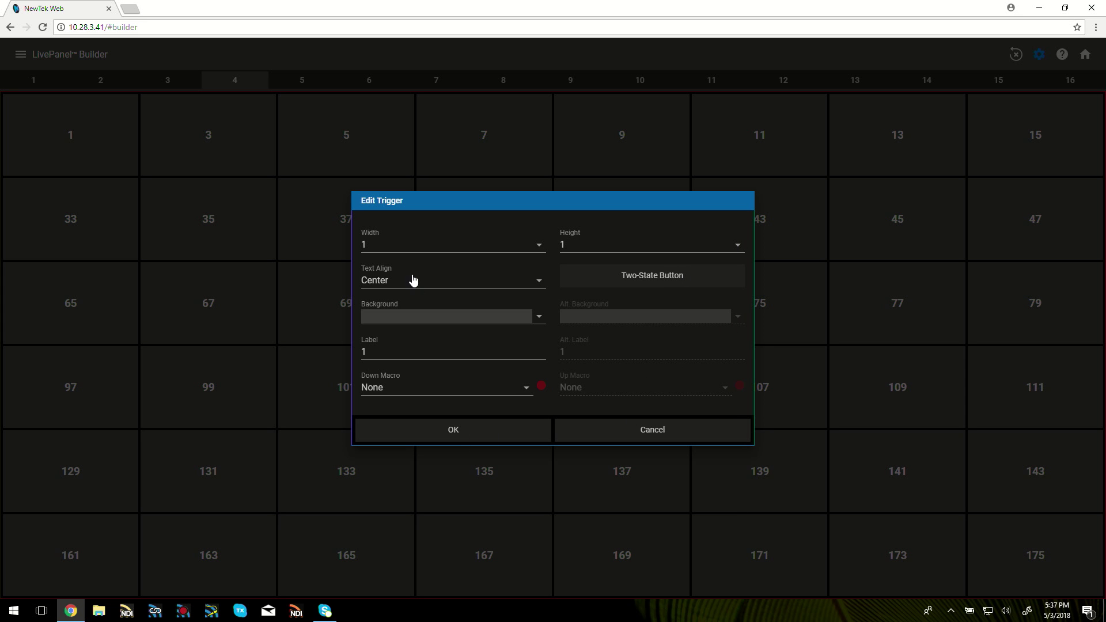
click(483, 427)
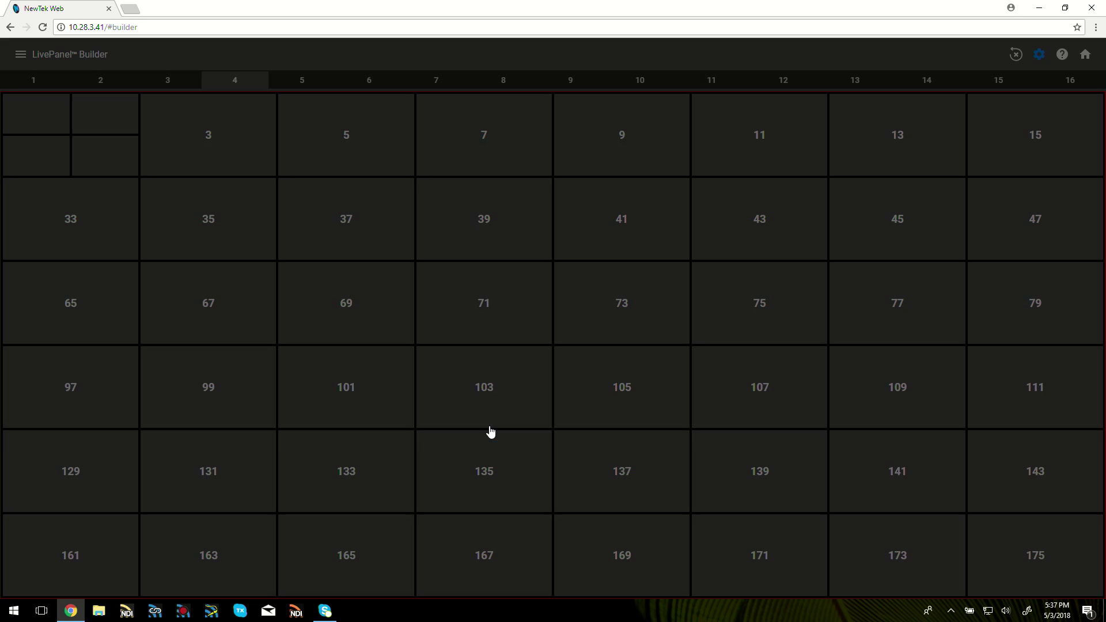
Step: Set the first trigger's width and height to 2 and enter DSK 1 AUTO as its label
click(45, 114)
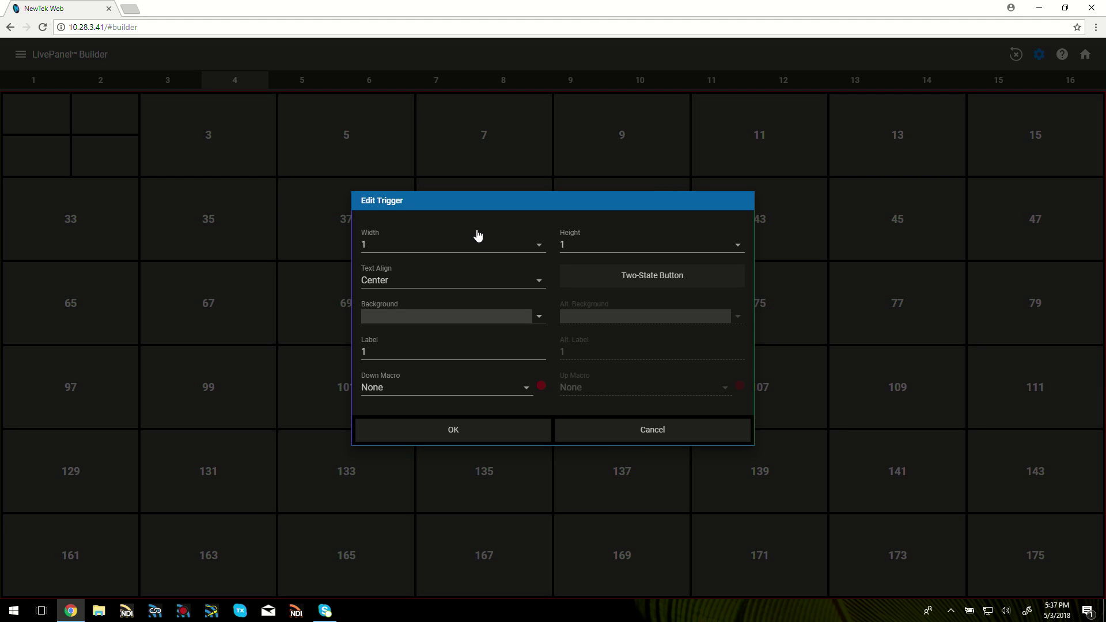
click(540, 245)
click(531, 278)
click(734, 251)
click(731, 273)
drag(383, 356, 338, 352)
text(DSK 1 AUTO)
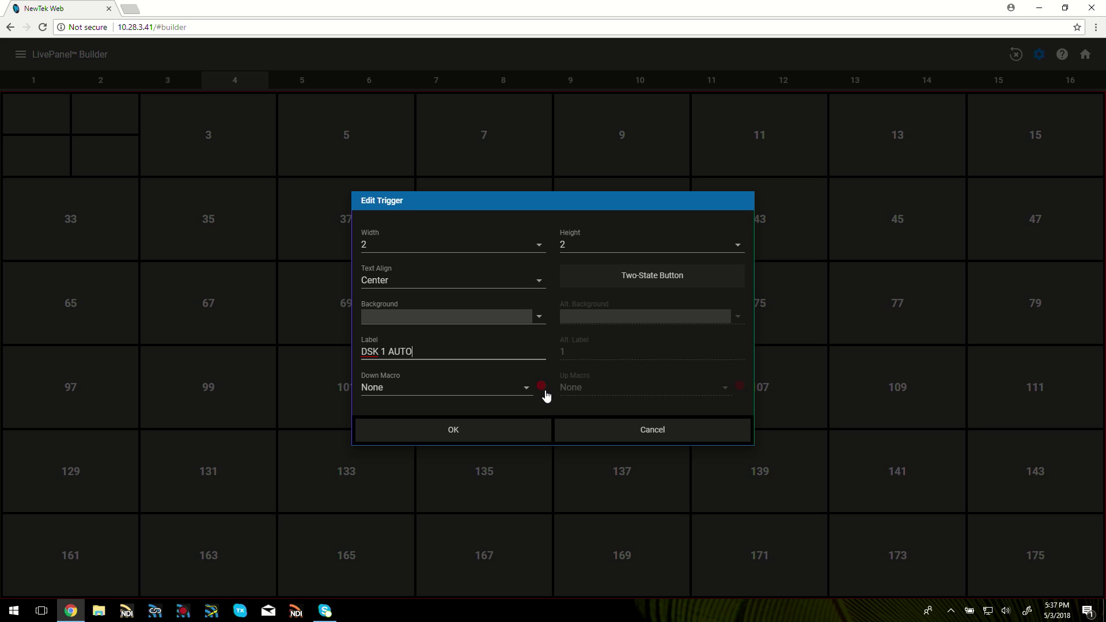
Step: Assign Switch to Page 1 as the trigger's down macro and label the trigger SWITCH TO PAGE 1
click(386, 391)
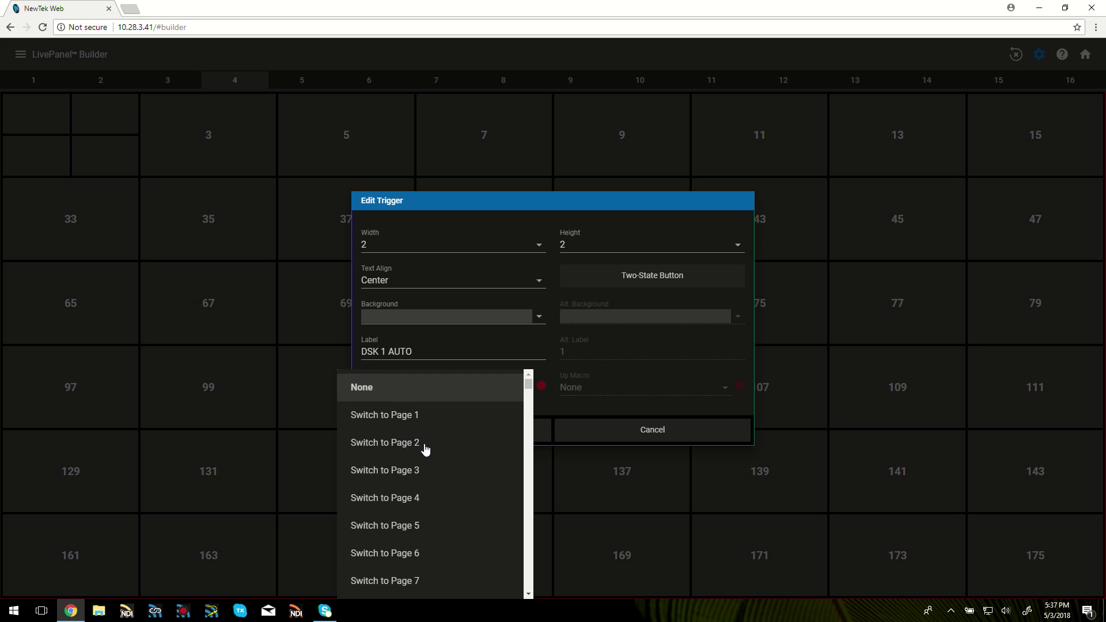
click(393, 420)
drag(411, 360, 344, 352)
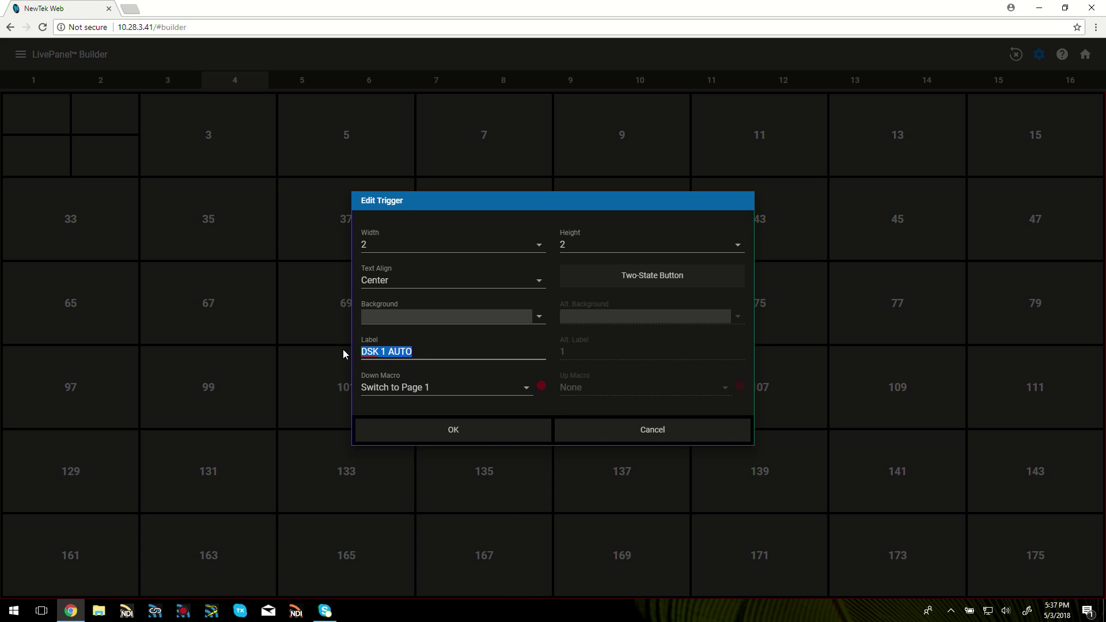
text(SWITCH TO PAGE 1)
click(472, 424)
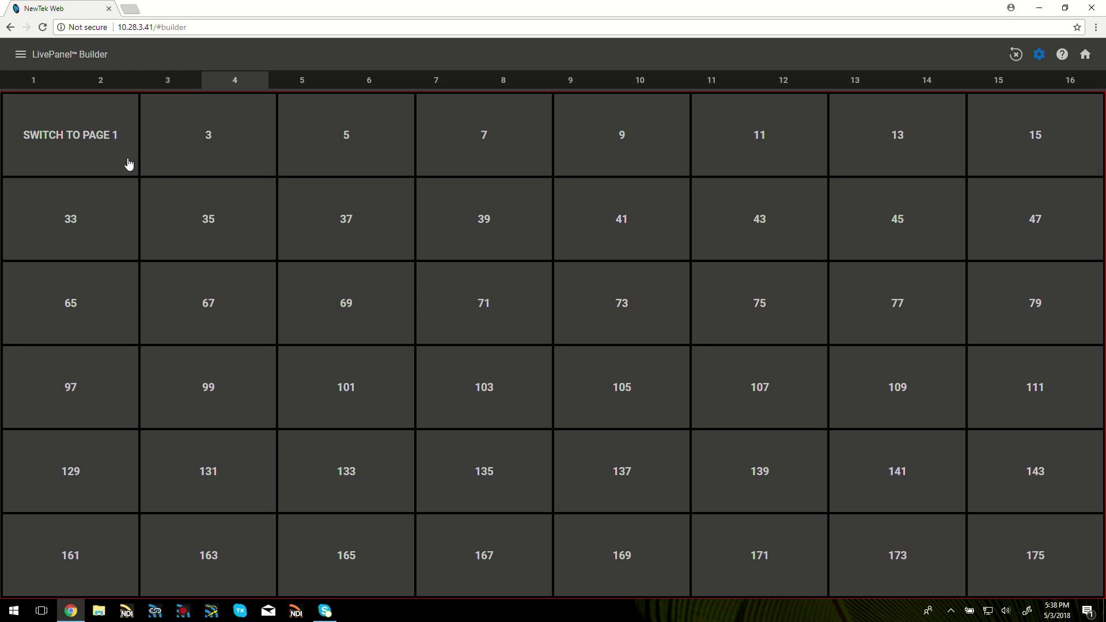
Step: Test the SWITCH TO PAGE 1 trigger outside edit mode and return to page 4 in edit mode
click(1043, 54)
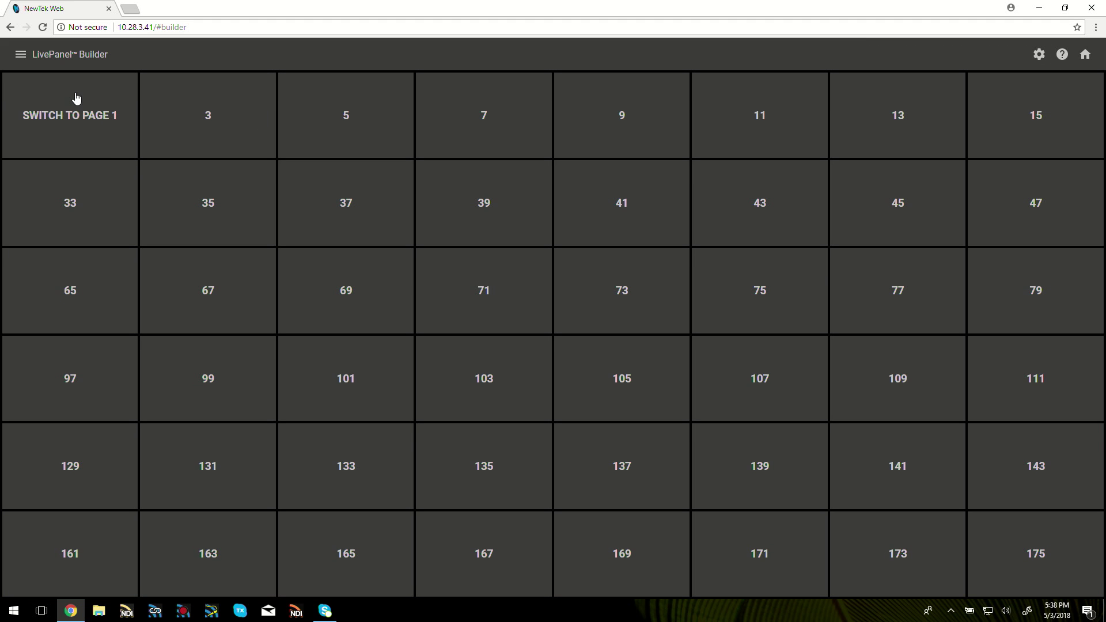
click(80, 116)
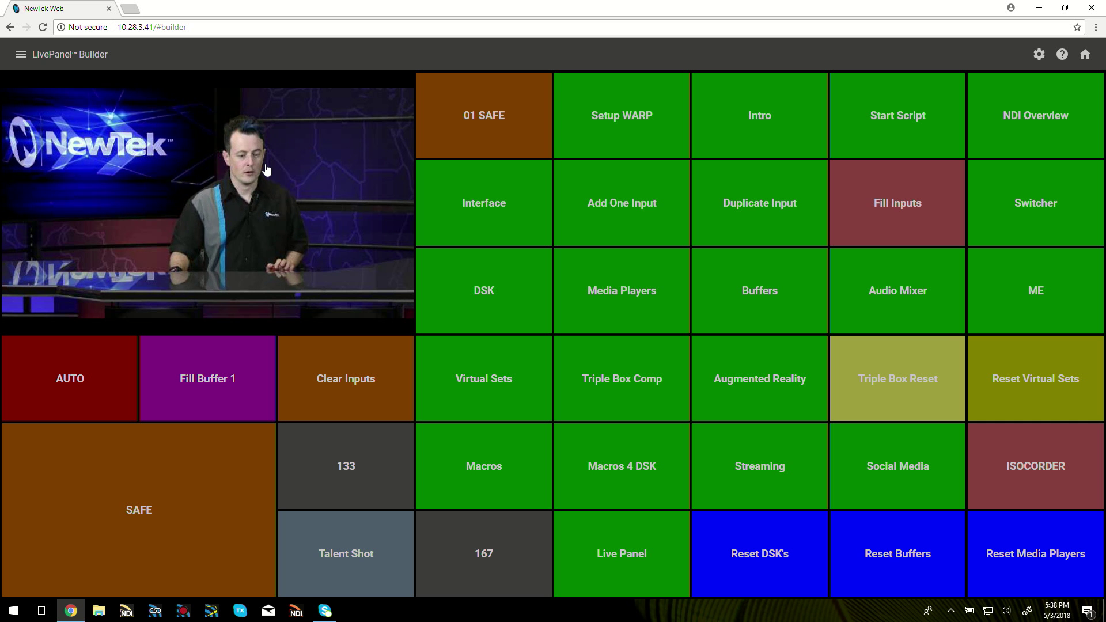
click(1041, 55)
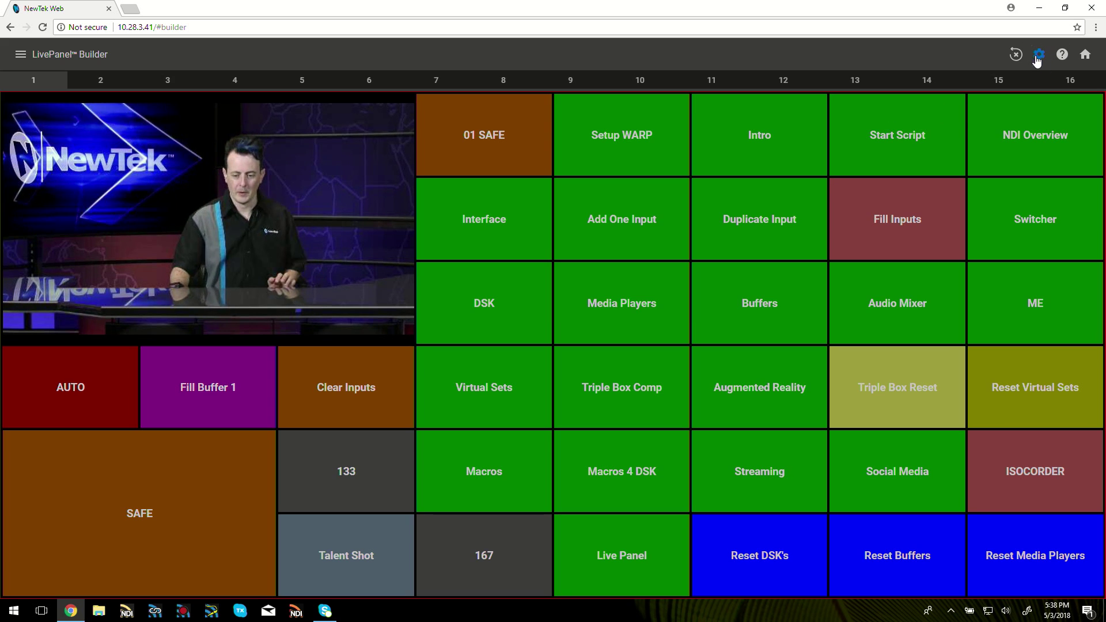
click(169, 81)
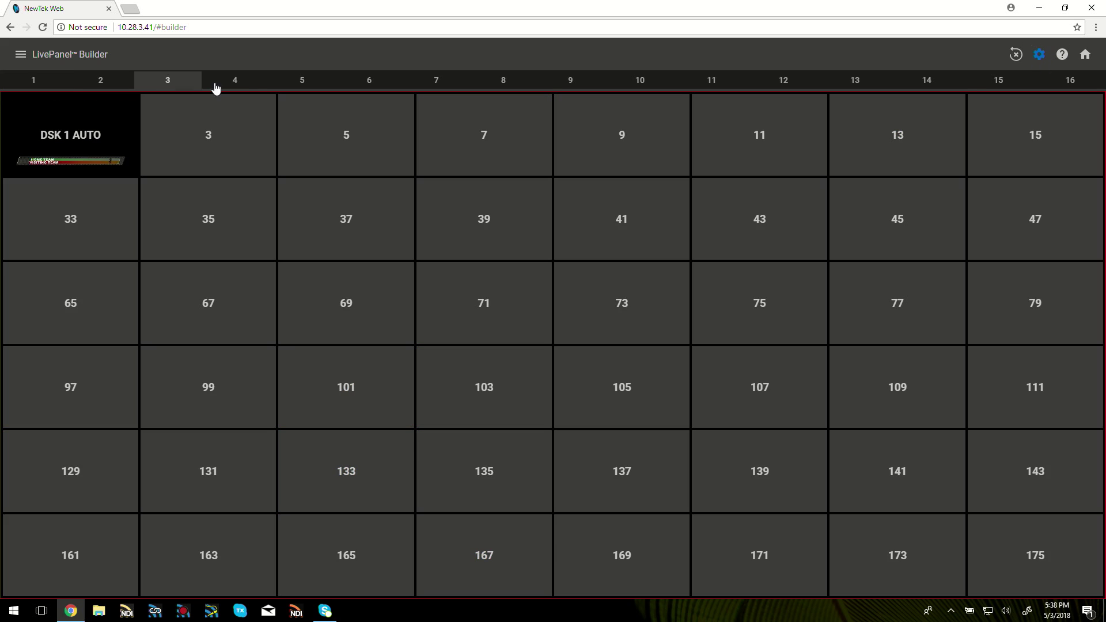
click(244, 82)
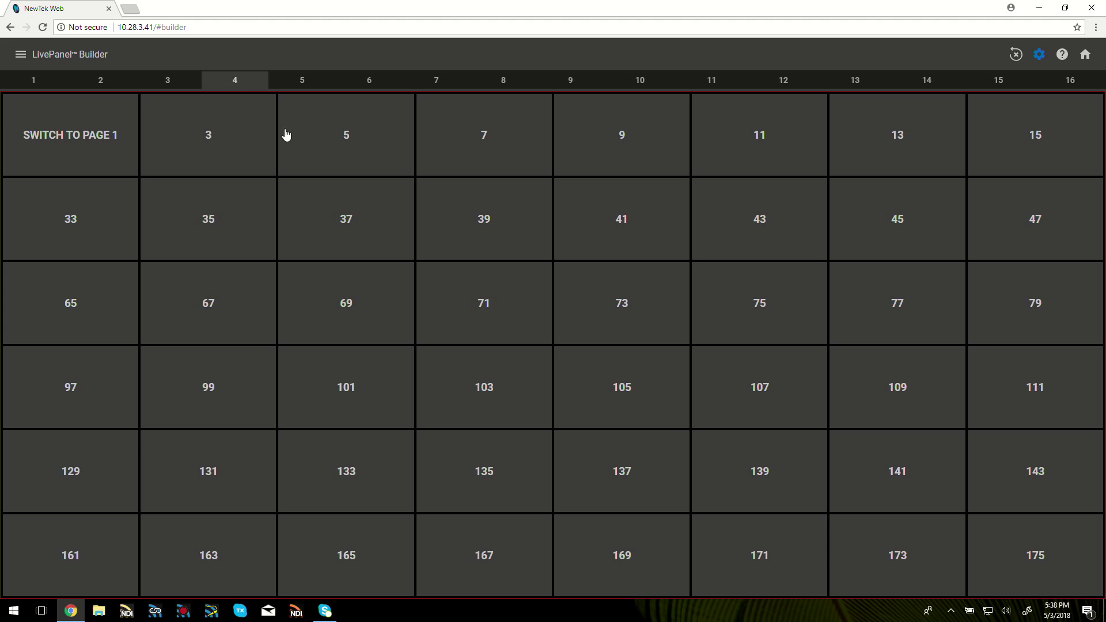
Step: Open the first trigger on page 4 for editing and change its label to DSK 1 AUTO
click(98, 148)
drag(437, 362, 357, 354)
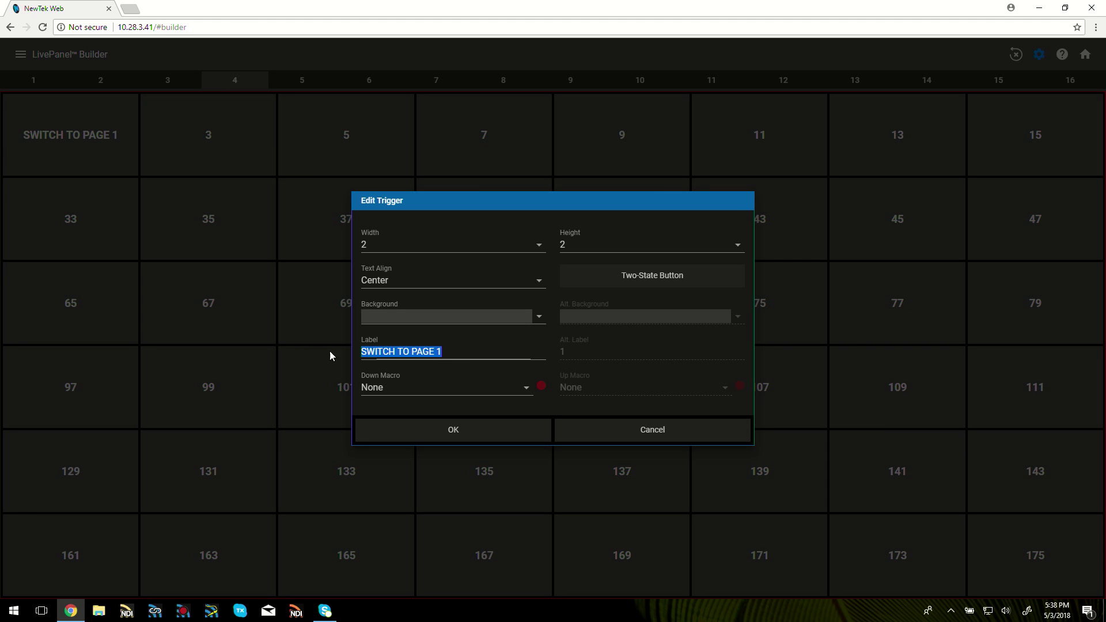
text(DSK AUTO)
text(1 AUTO)
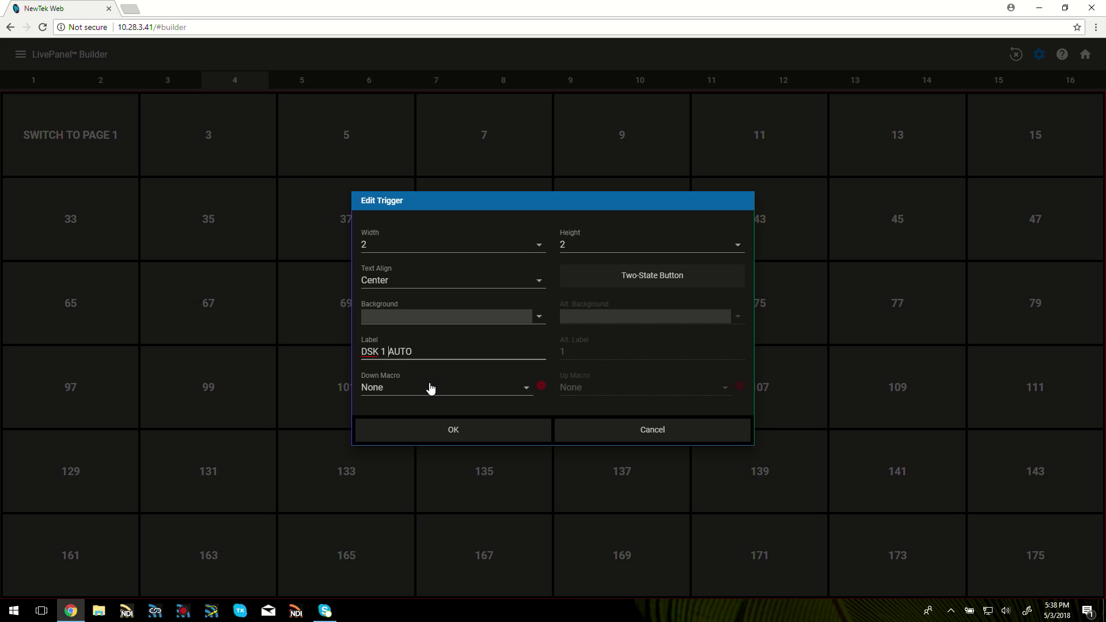
Step: Browse the available macros and assign DSK 1: Perform Auto as the trigger's down macro
click(412, 388)
scroll(452, 465, down, 1)
scroll(452, 467, down, 18)
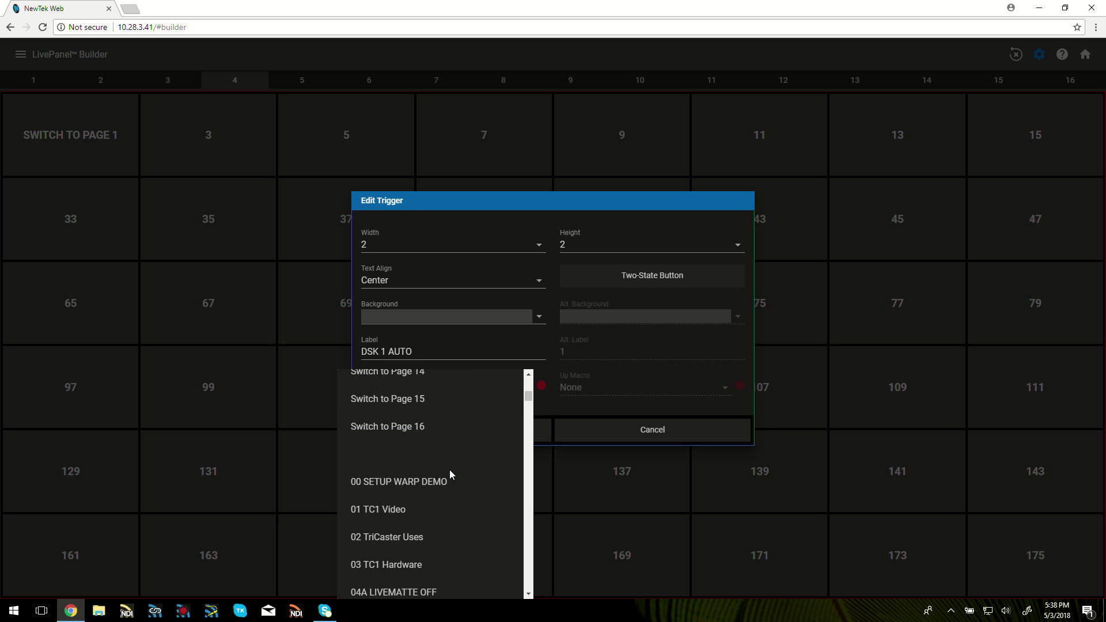
scroll(453, 479, down, 18)
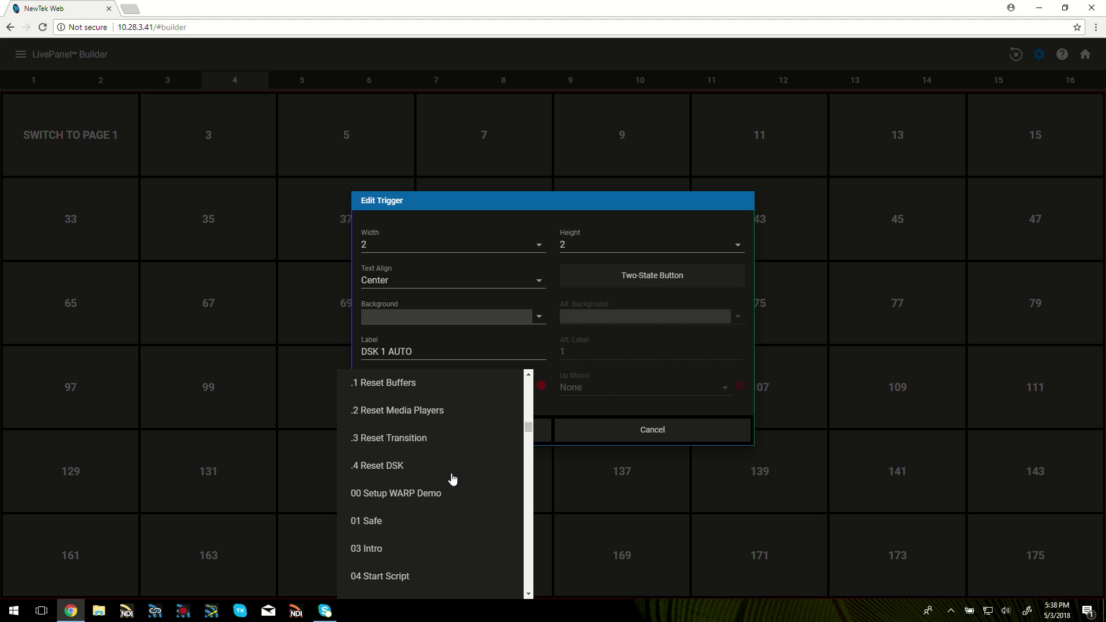
scroll(452, 480, down, 15)
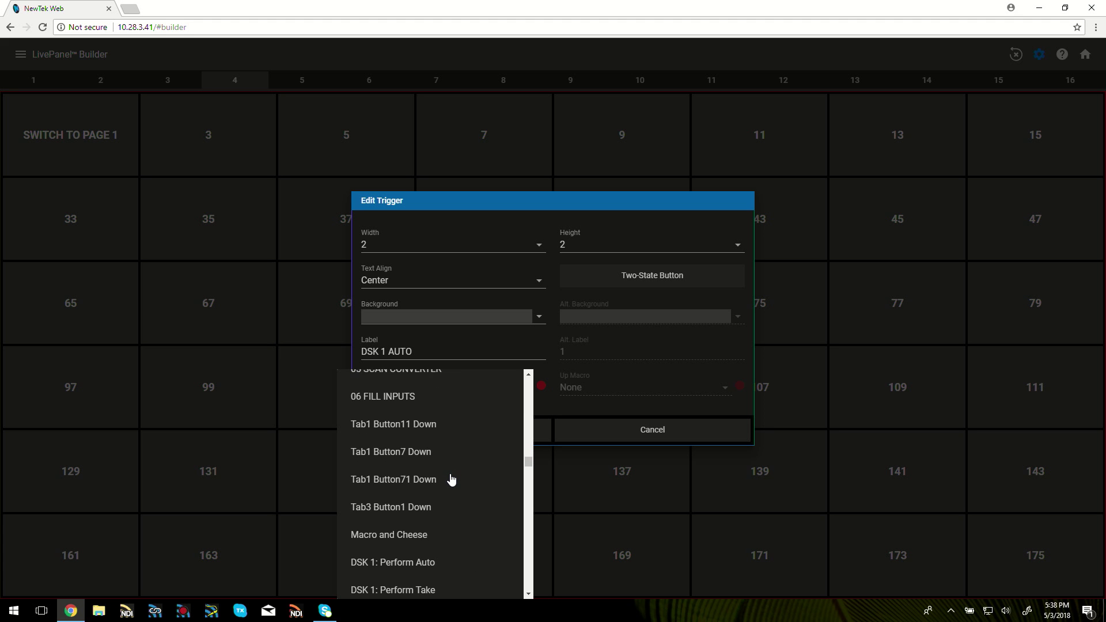
scroll(452, 480, down, 10)
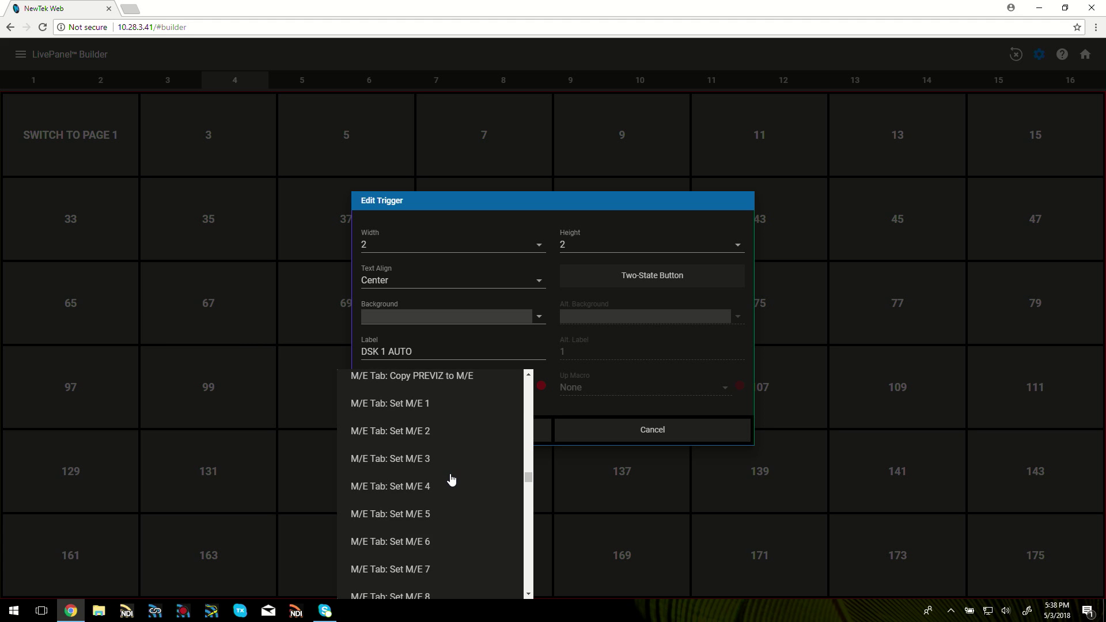
scroll(450, 485, down, 12)
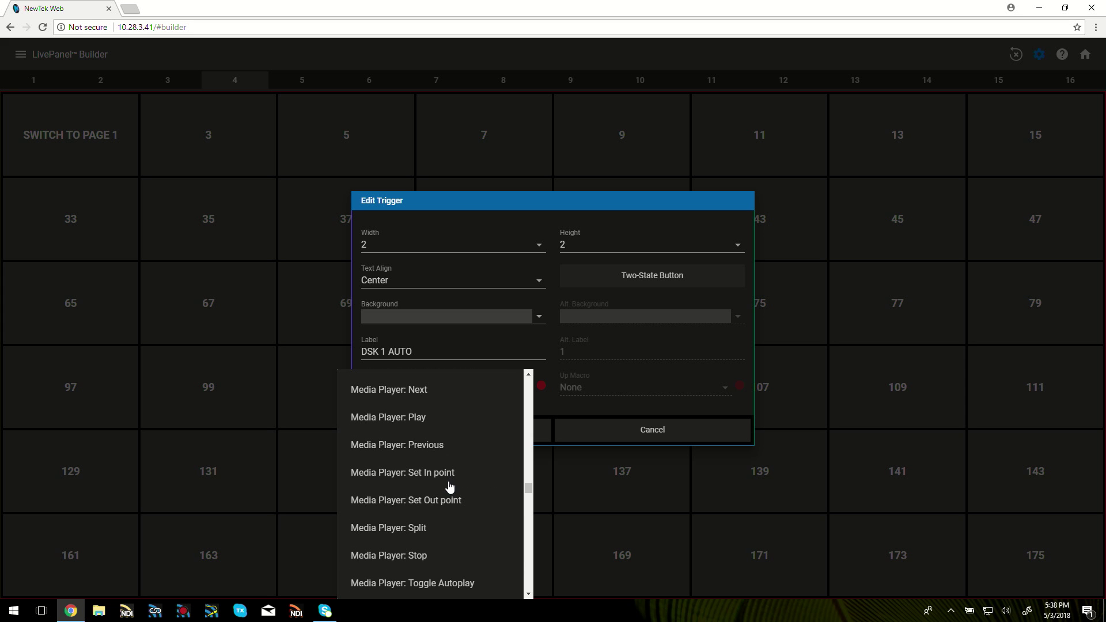
scroll(450, 489, down, 4)
scroll(450, 490, up, 15)
scroll(450, 490, up, 12)
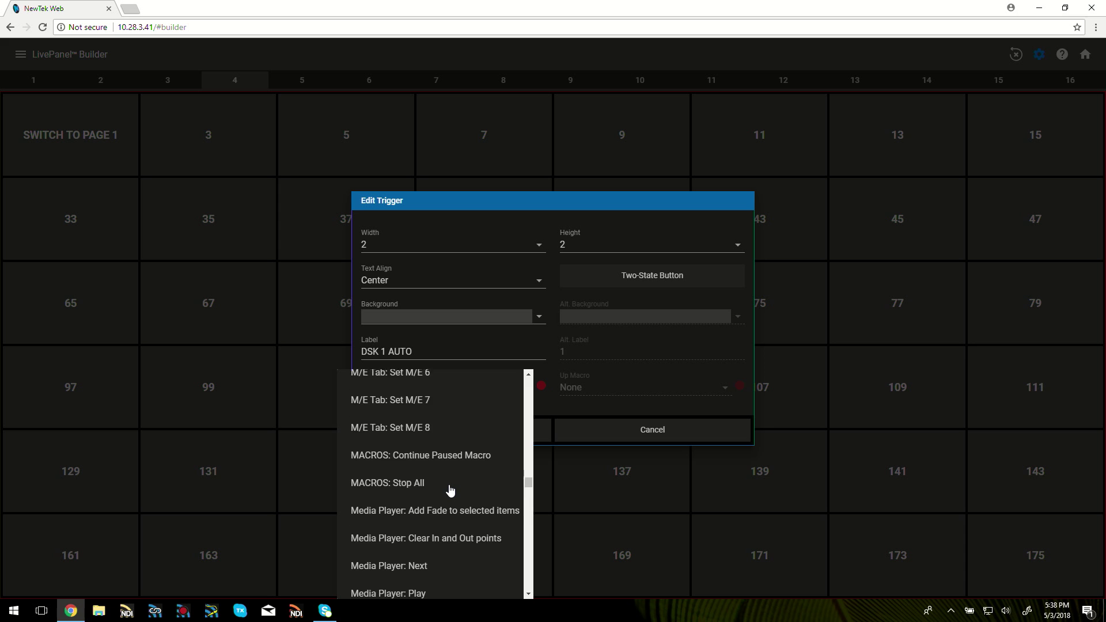
scroll(450, 491, down, 1)
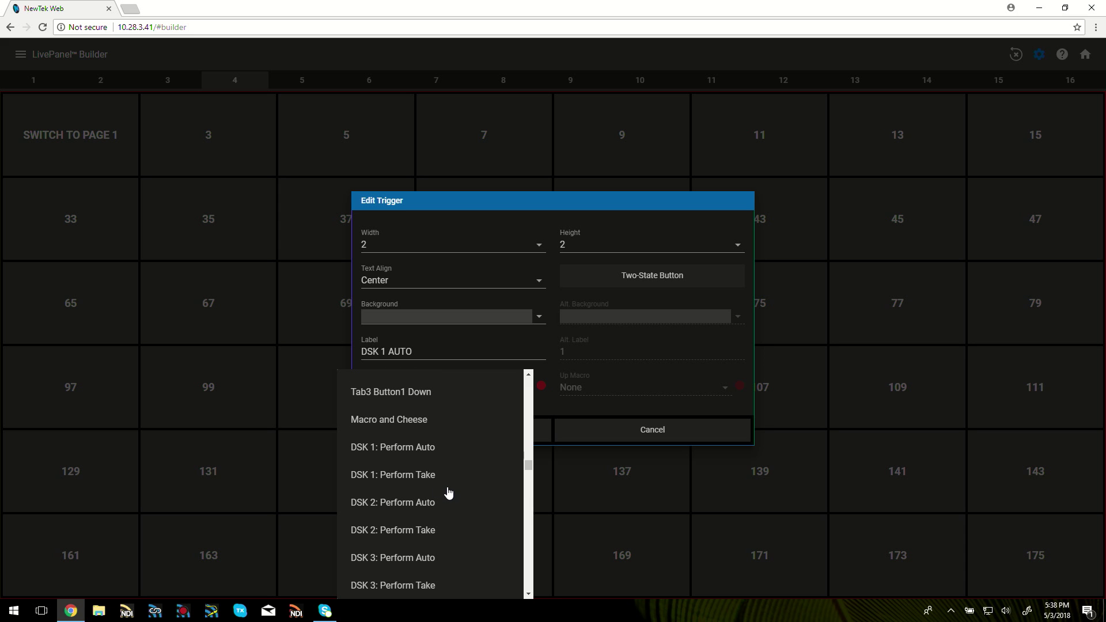
click(406, 448)
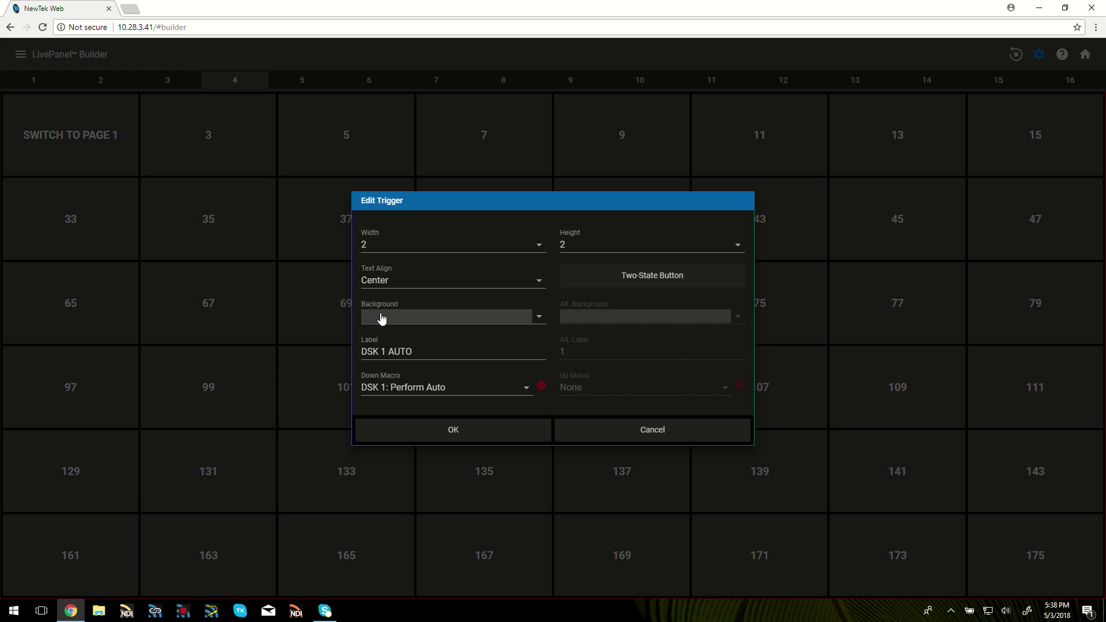
Step: Give the trigger a bright blue background, make it a two-state button with a red alternate background, and apply the settings
click(540, 316)
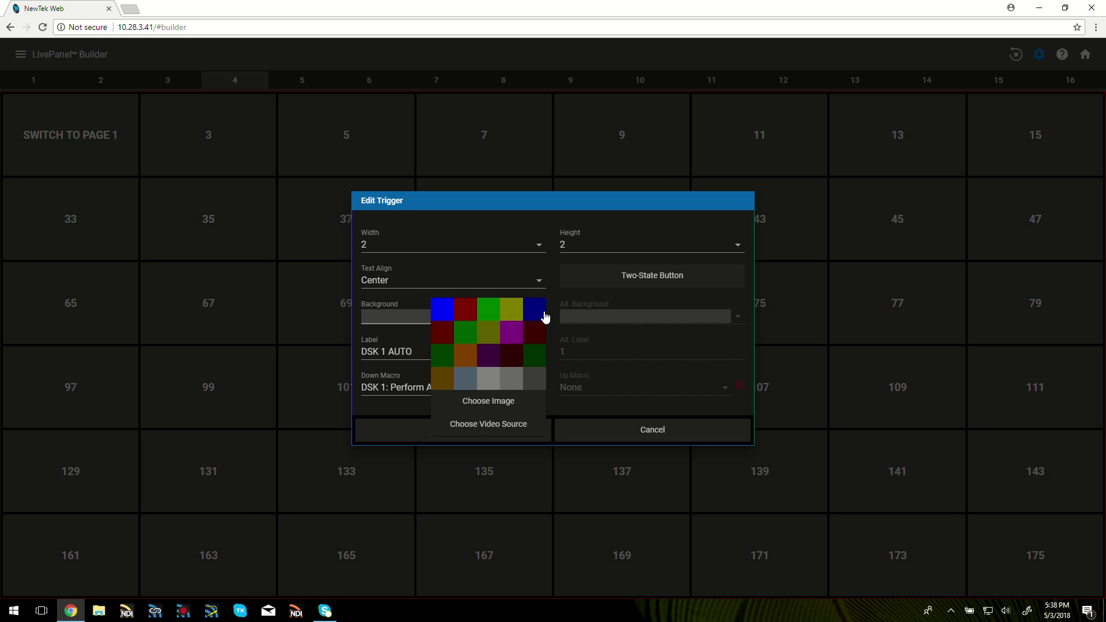
click(450, 316)
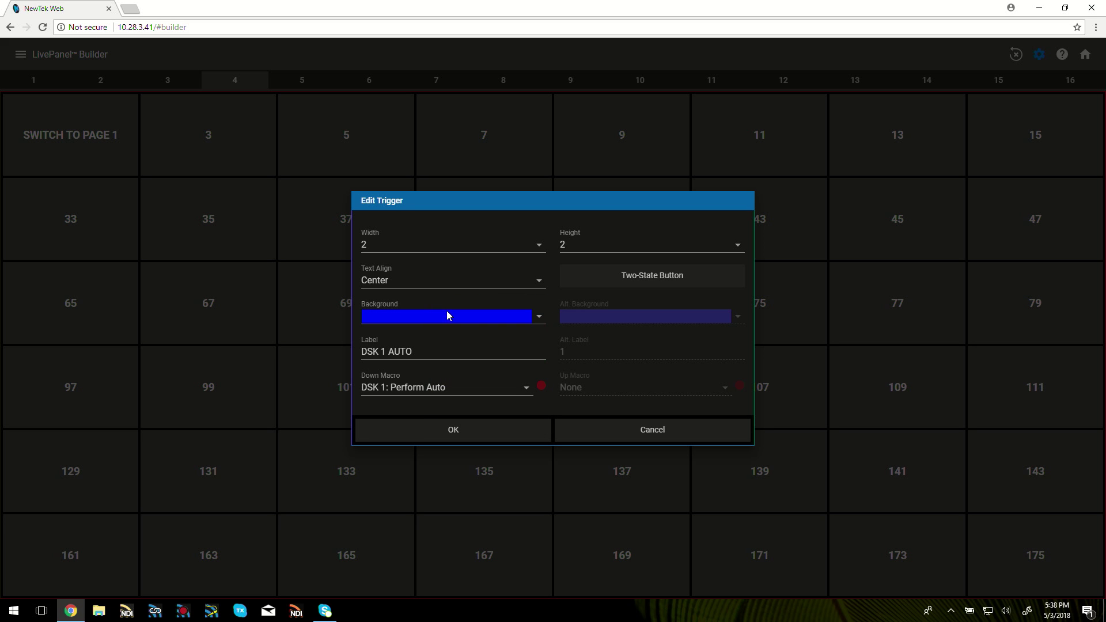
click(640, 279)
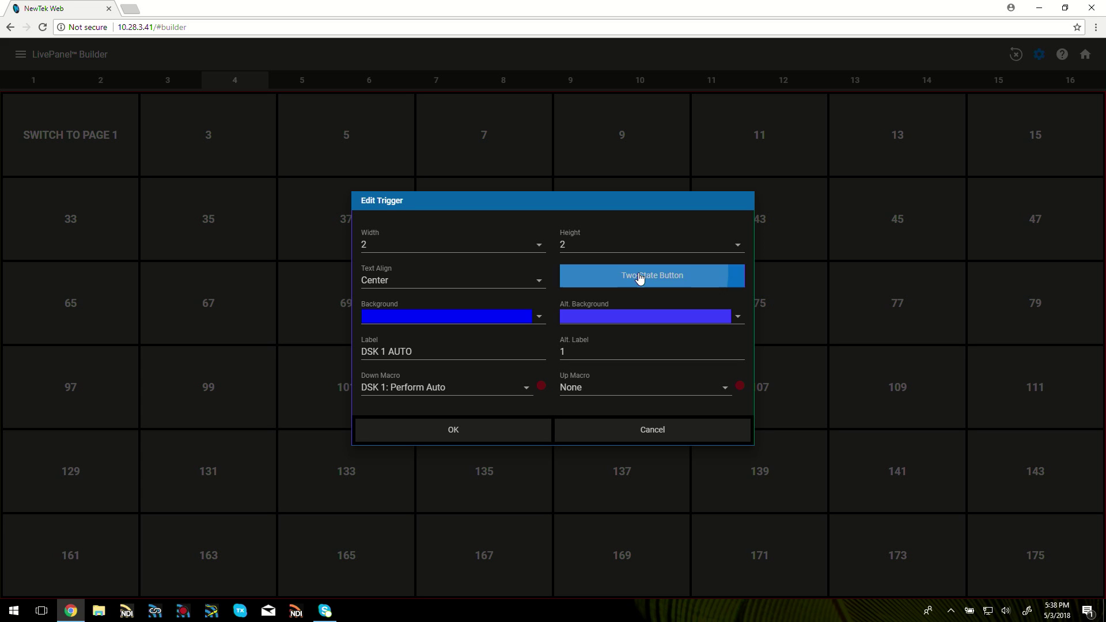
click(608, 321)
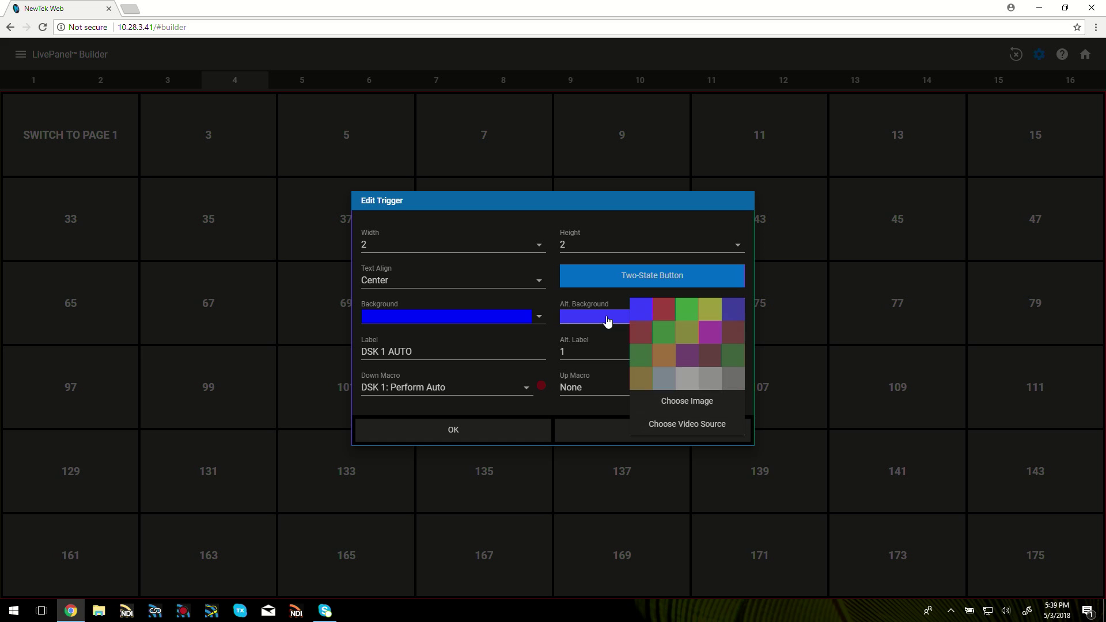
click(668, 311)
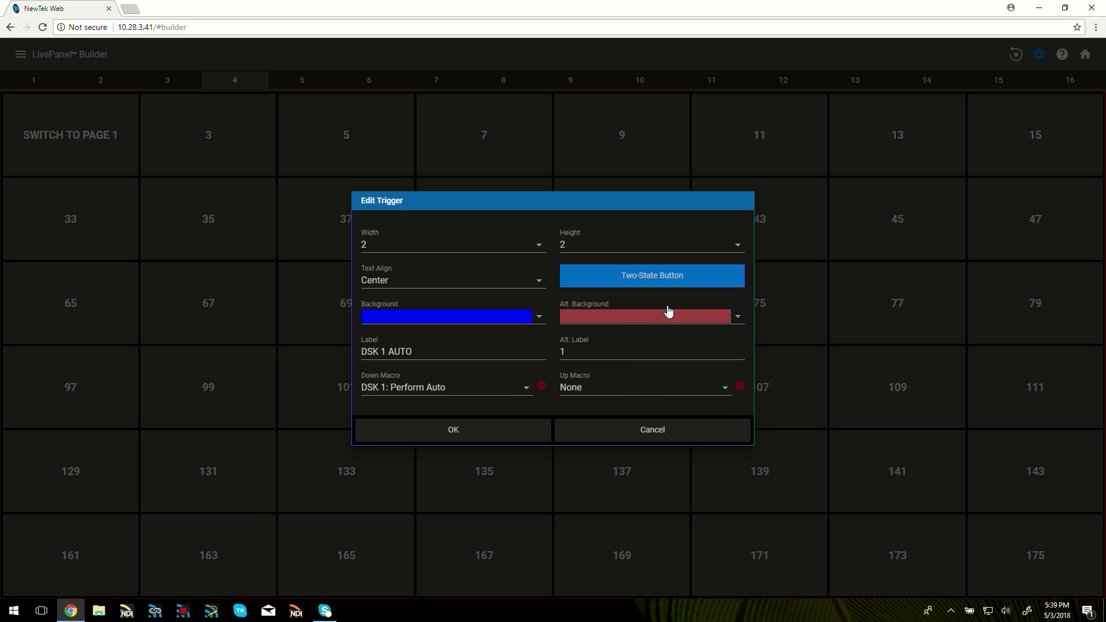
click(471, 431)
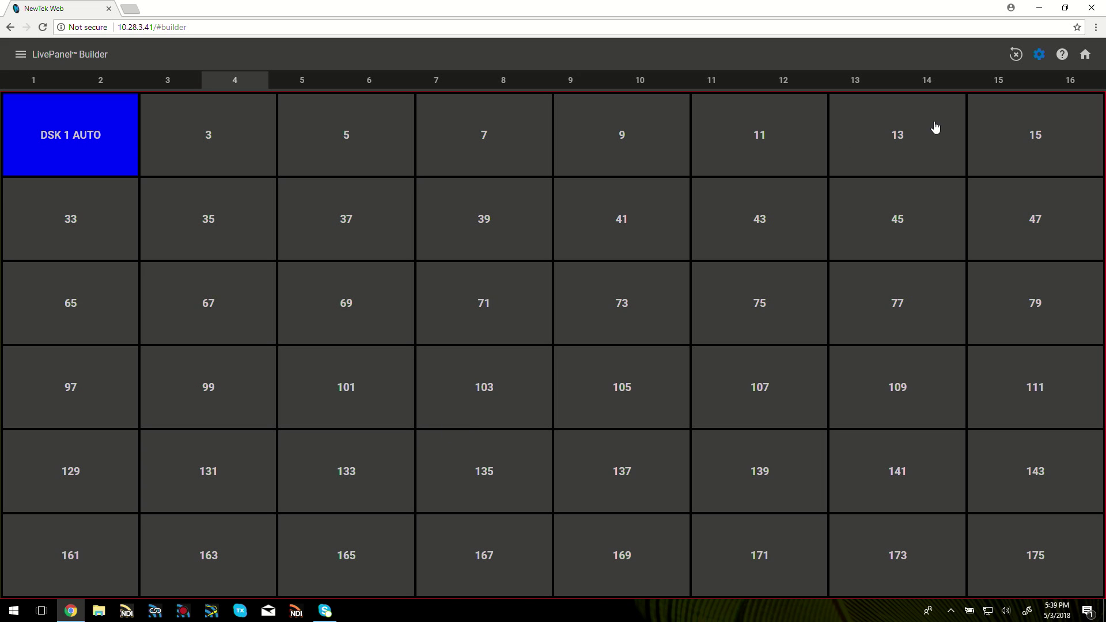
Step: Leave edit mode and test the DSK 1 AUTO trigger by firing it on and back off
click(1041, 56)
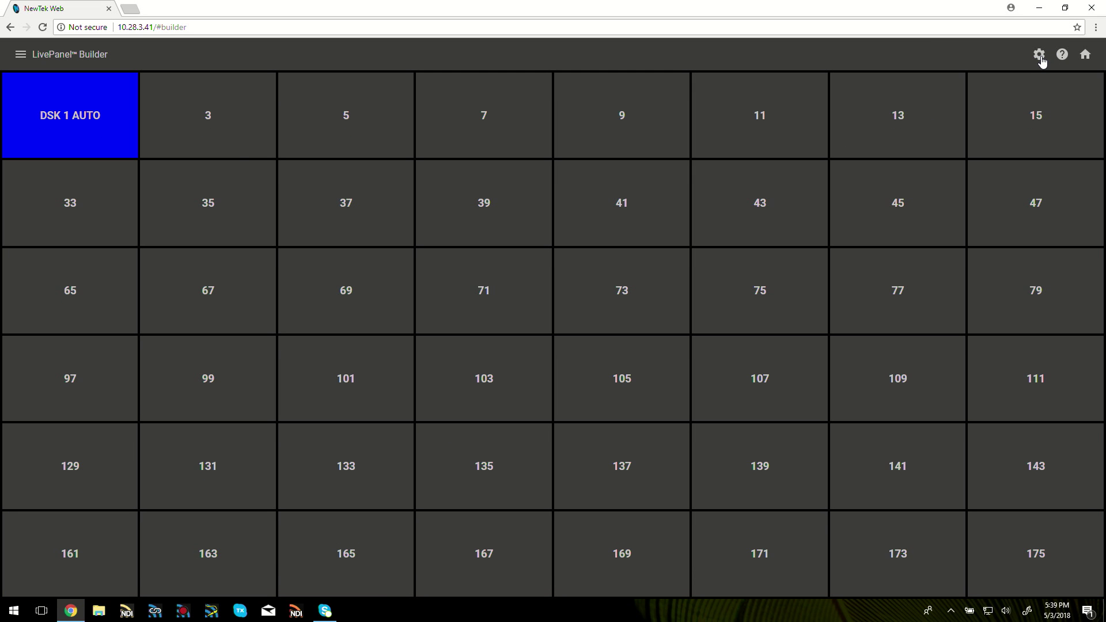
click(79, 124)
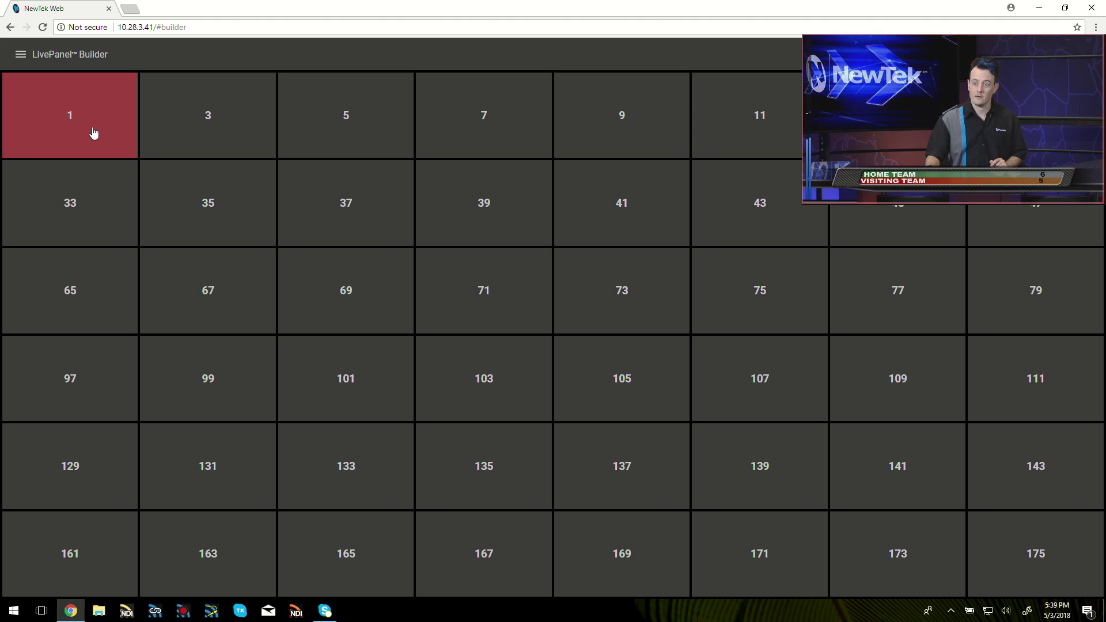
click(83, 118)
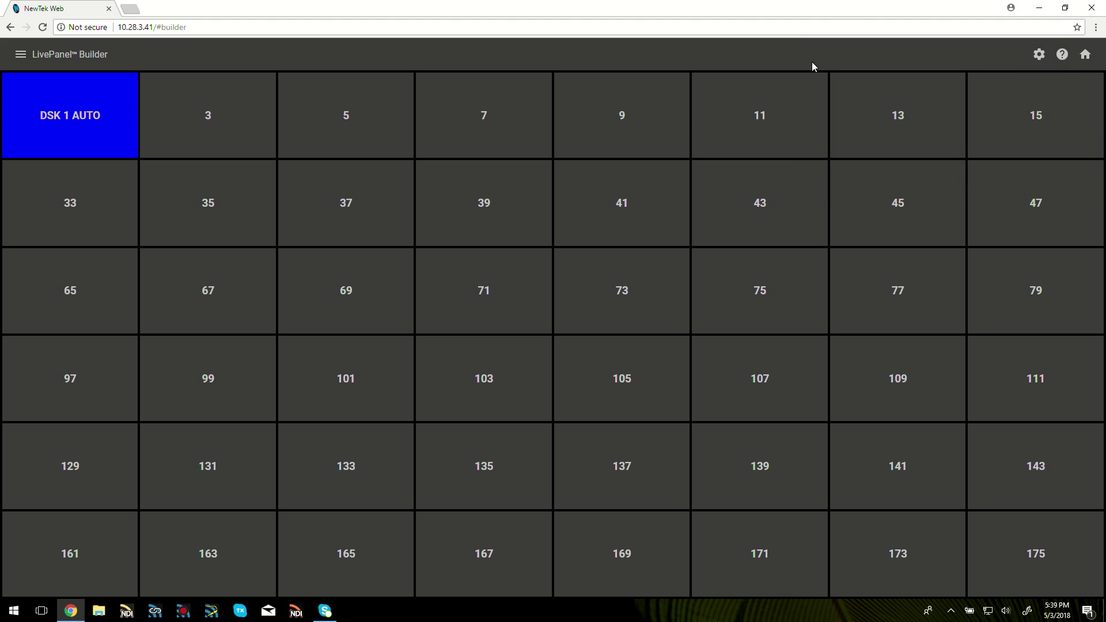
Step: Reopen the DSK 1 AUTO trigger in edit mode and browse the media clips offered as background images without choosing one
click(1041, 56)
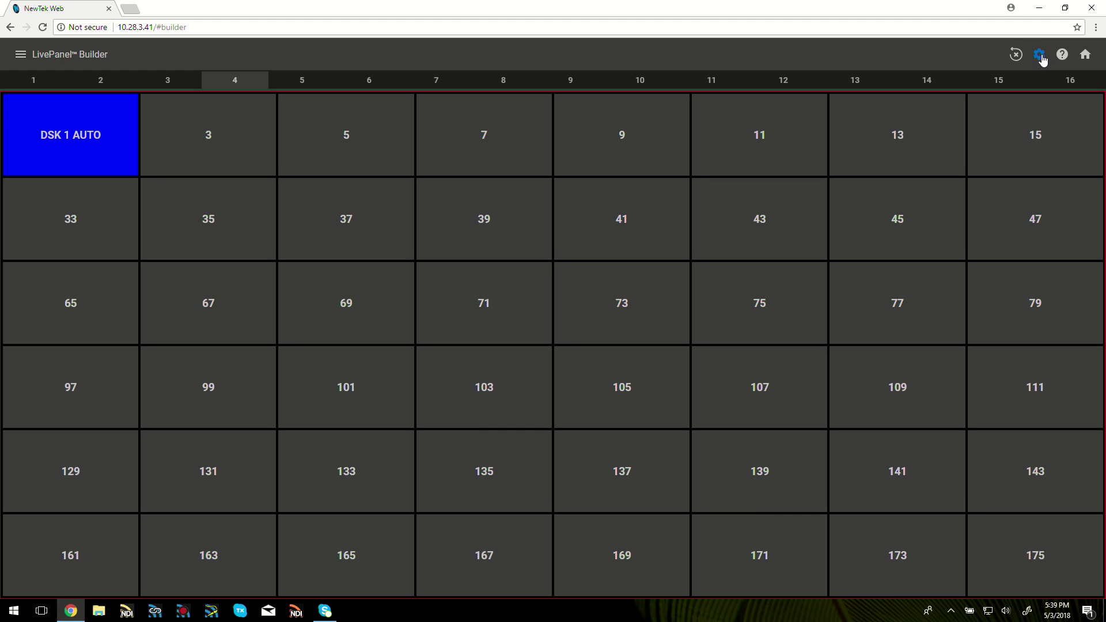
click(98, 134)
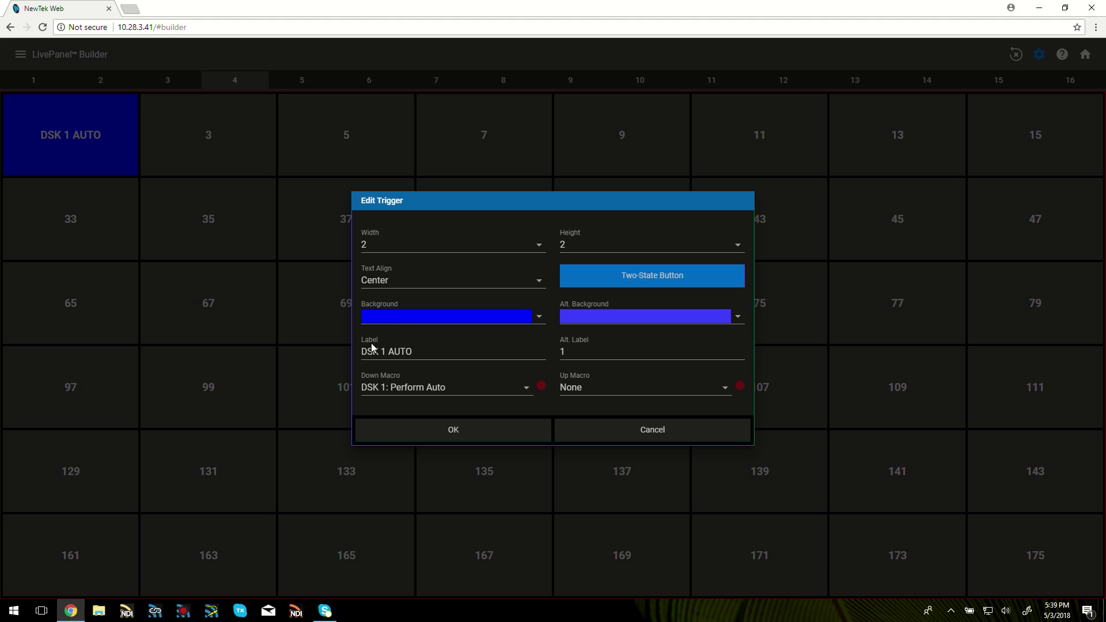
click(543, 320)
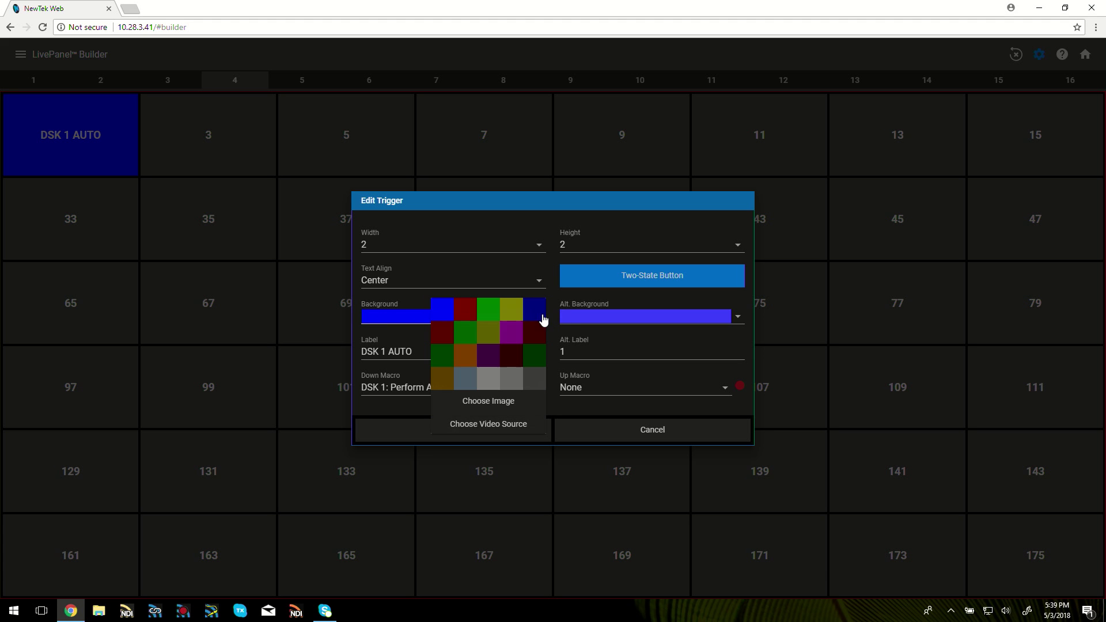
click(497, 405)
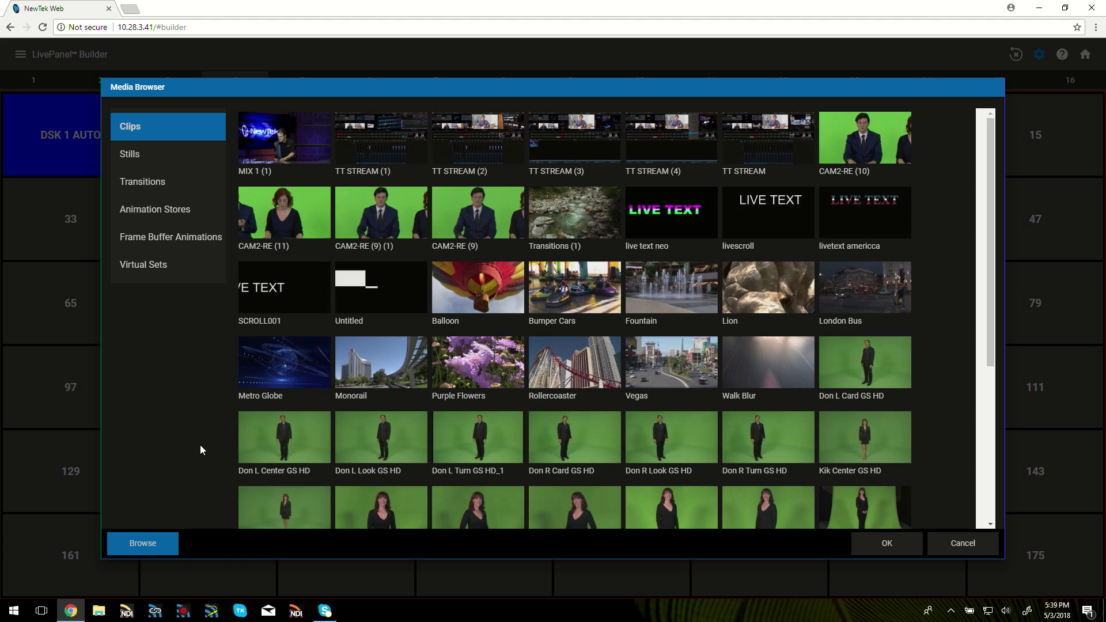
scroll(500, 313, down, 10)
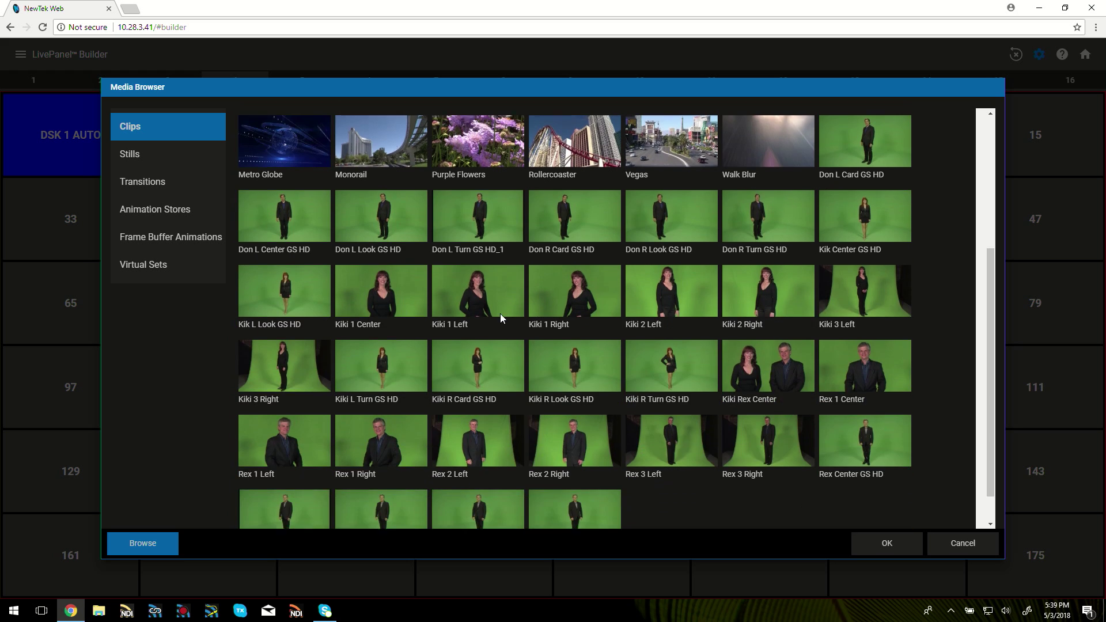
scroll(503, 323, up, 10)
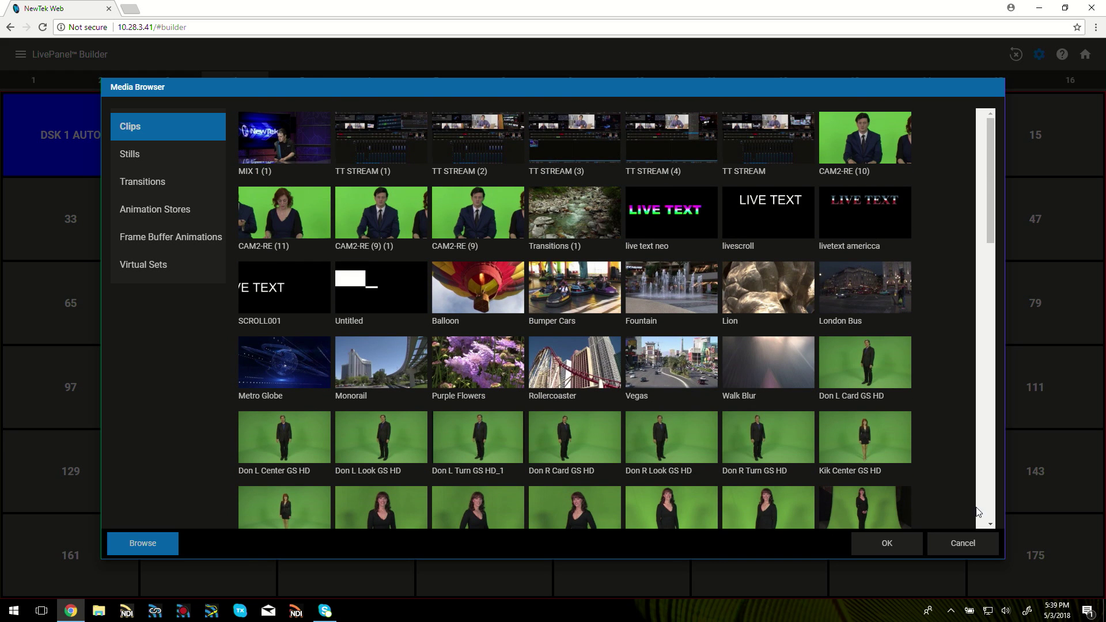
click(943, 548)
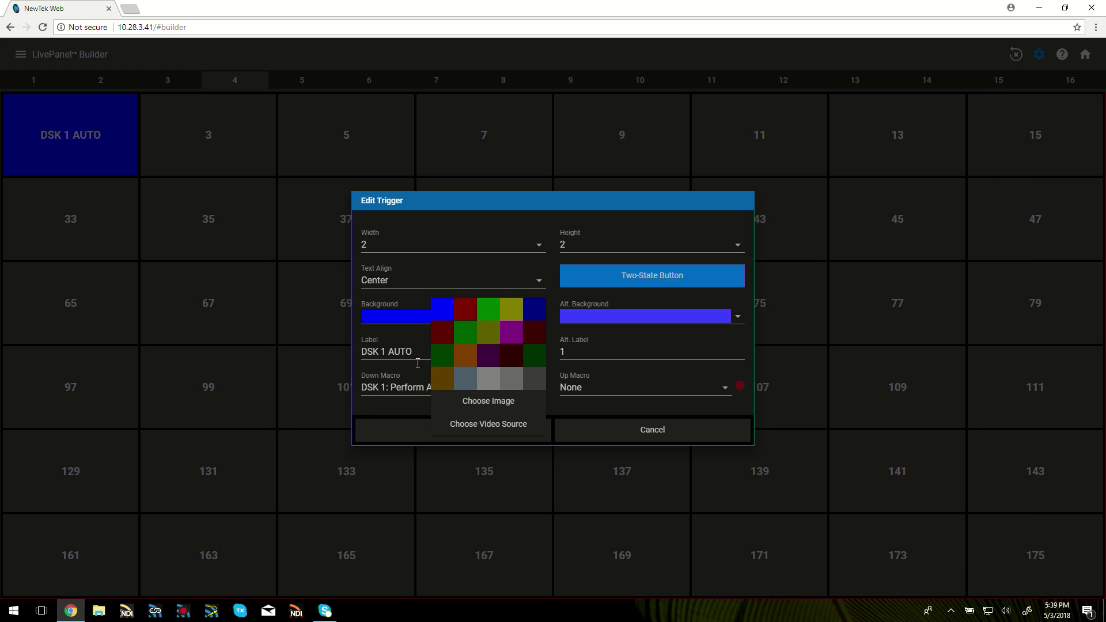
Step: Set the DSK 1 AUTO trigger's background to the GFX 1 video source and apply the settings
click(501, 427)
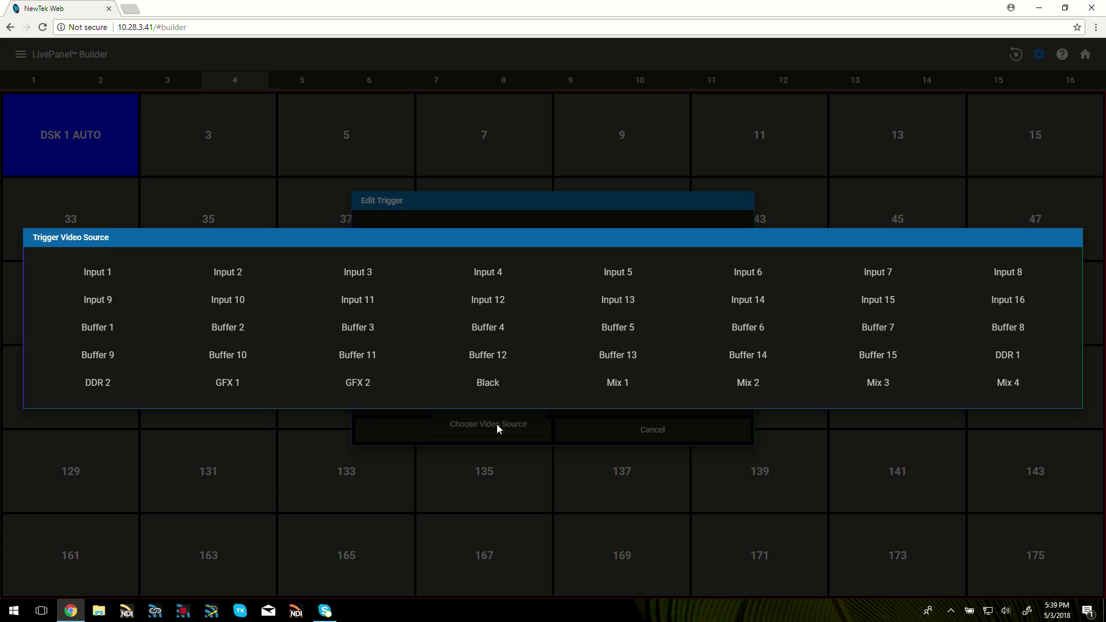
click(228, 383)
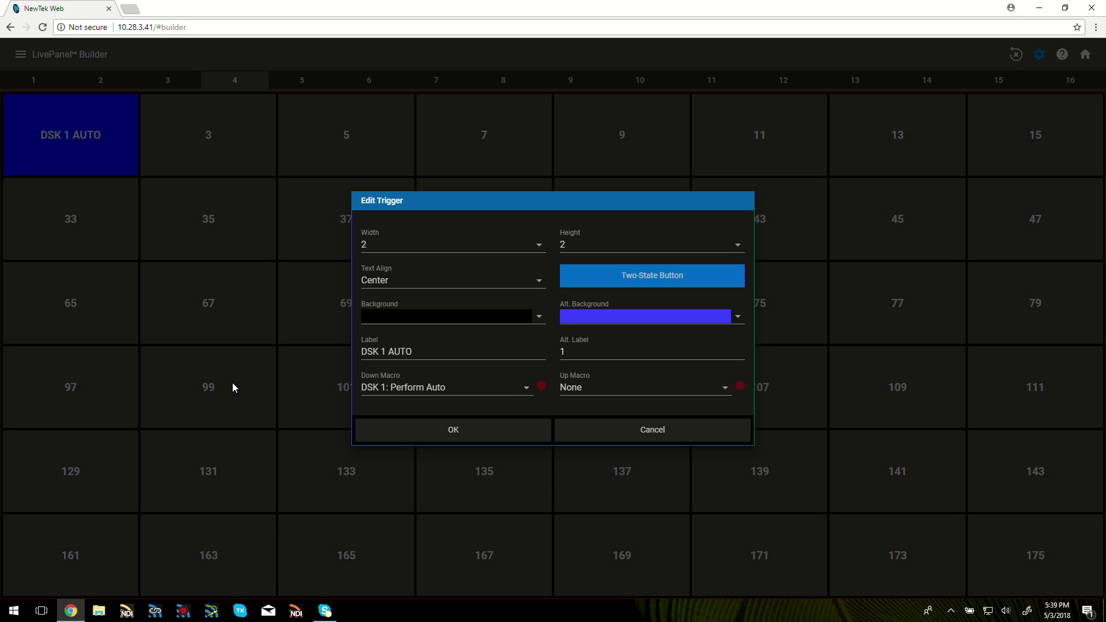
click(451, 431)
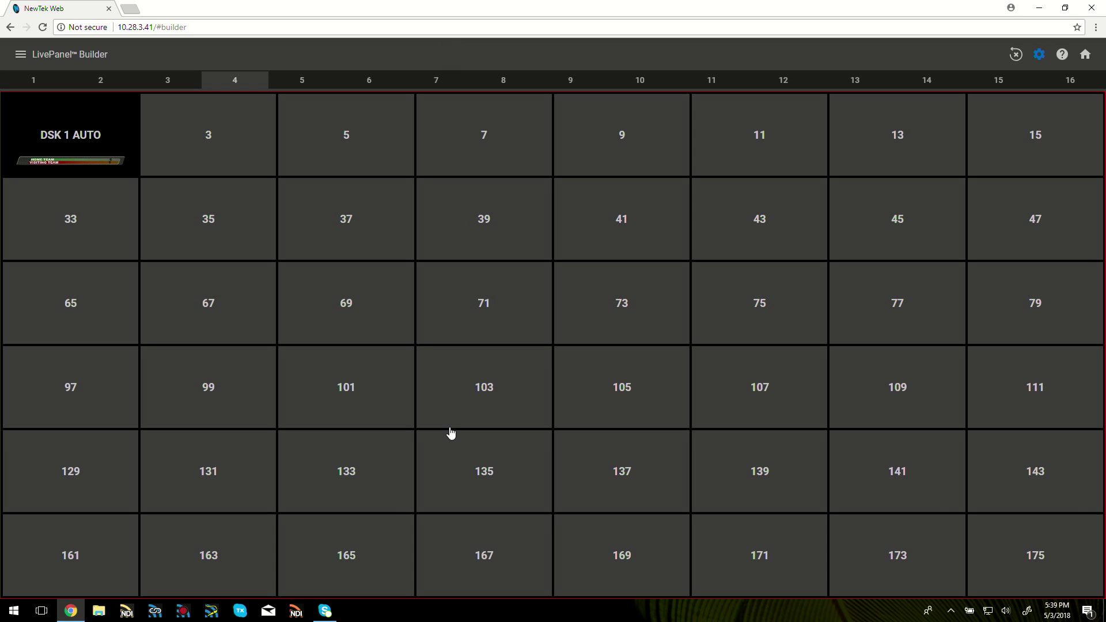
Step: Leave edit mode and fire the DSK 1 AUTO trigger with its live video background
click(1039, 55)
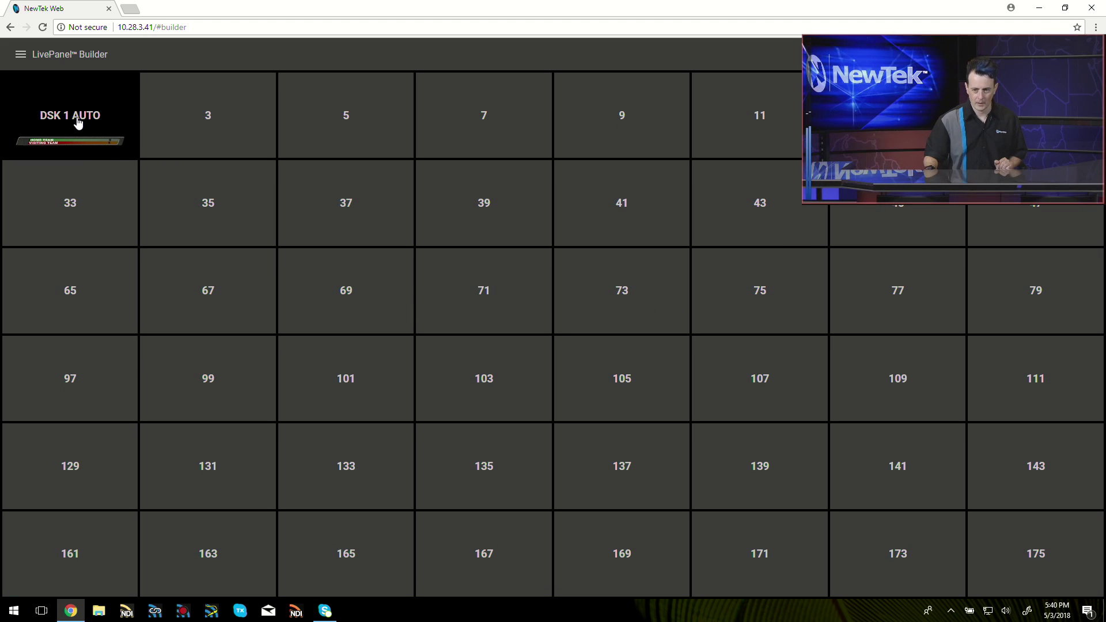
click(79, 122)
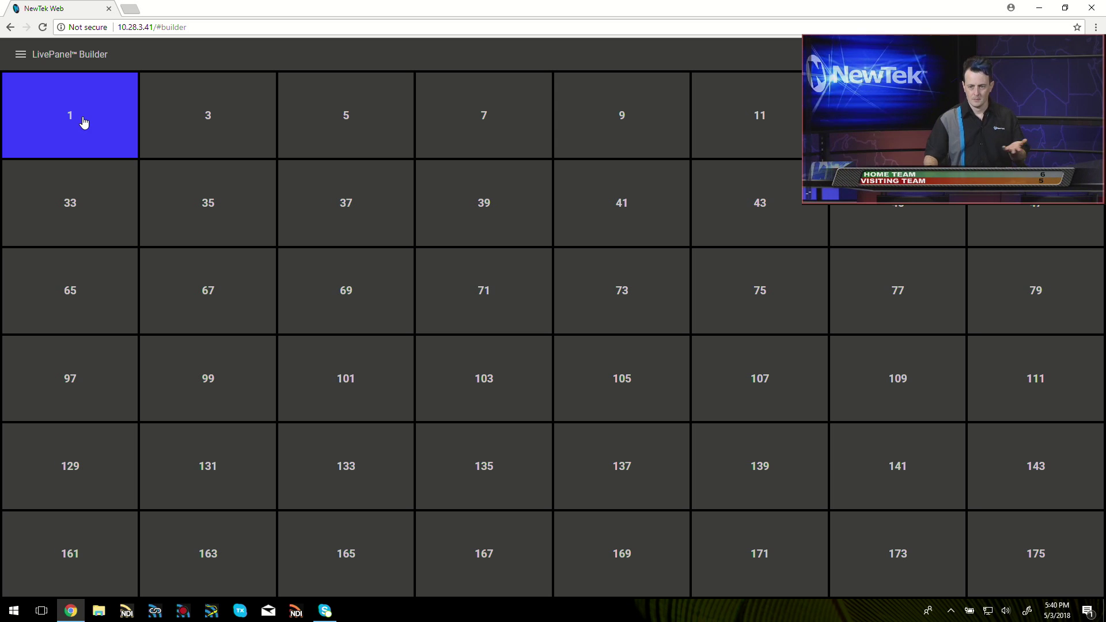